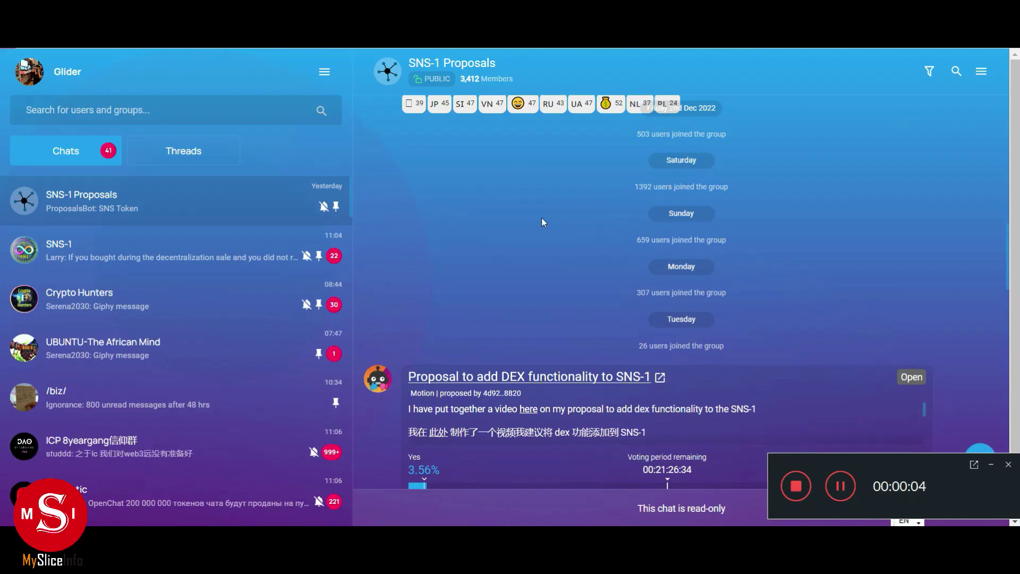
scroll(703, 353, up, 5)
scroll(667, 341, up, 2)
scroll(674, 355, up, 5)
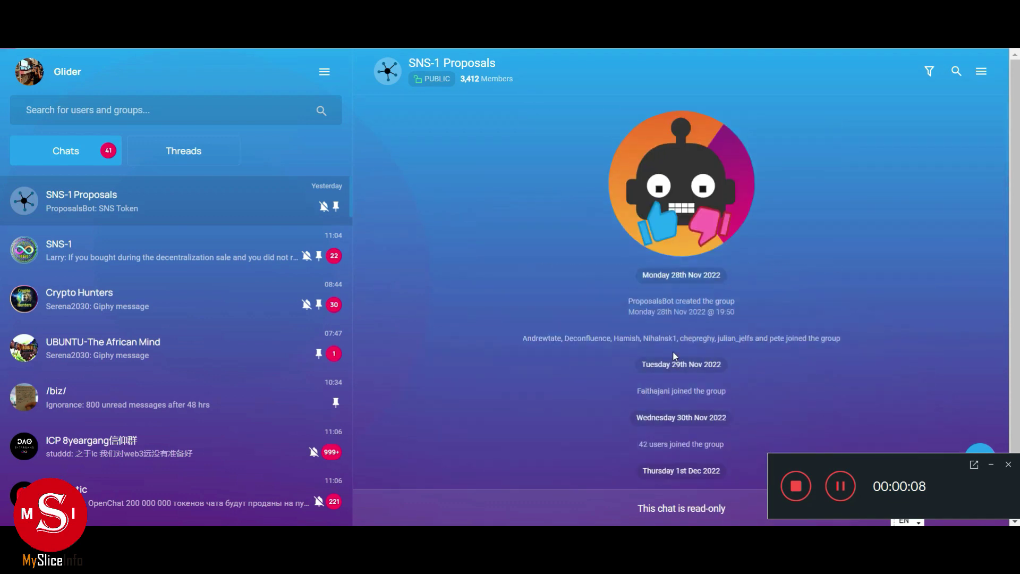
scroll(674, 350, down, 5)
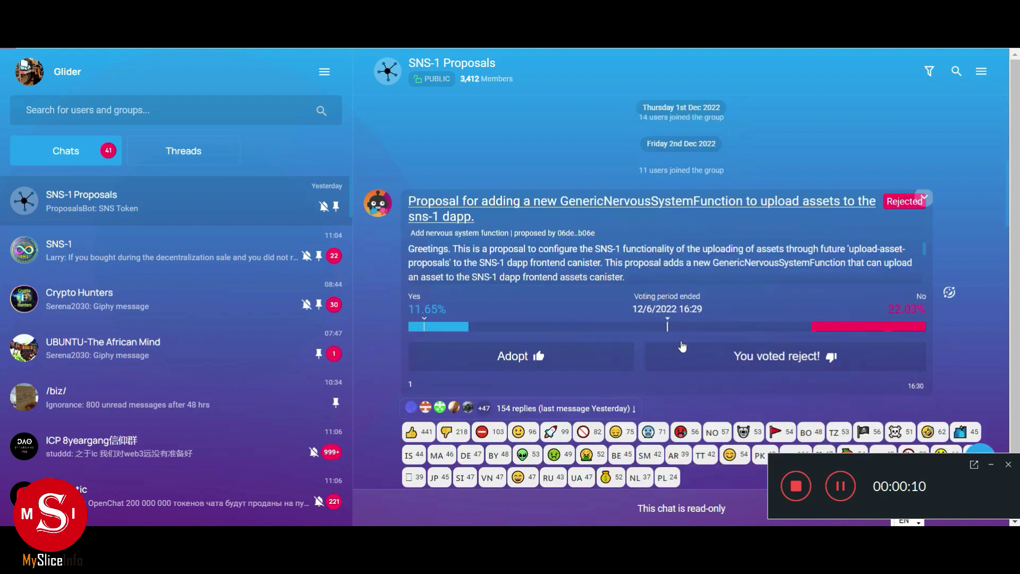
scroll(678, 348, down, 5)
scroll(682, 346, up, 4)
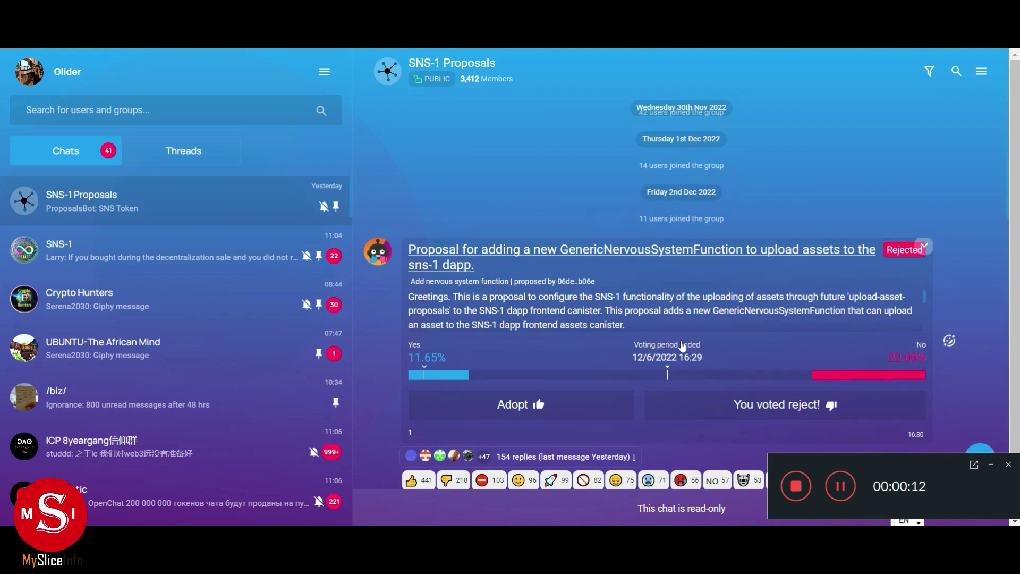
scroll(682, 346, down, 3)
scroll(682, 346, up, 4)
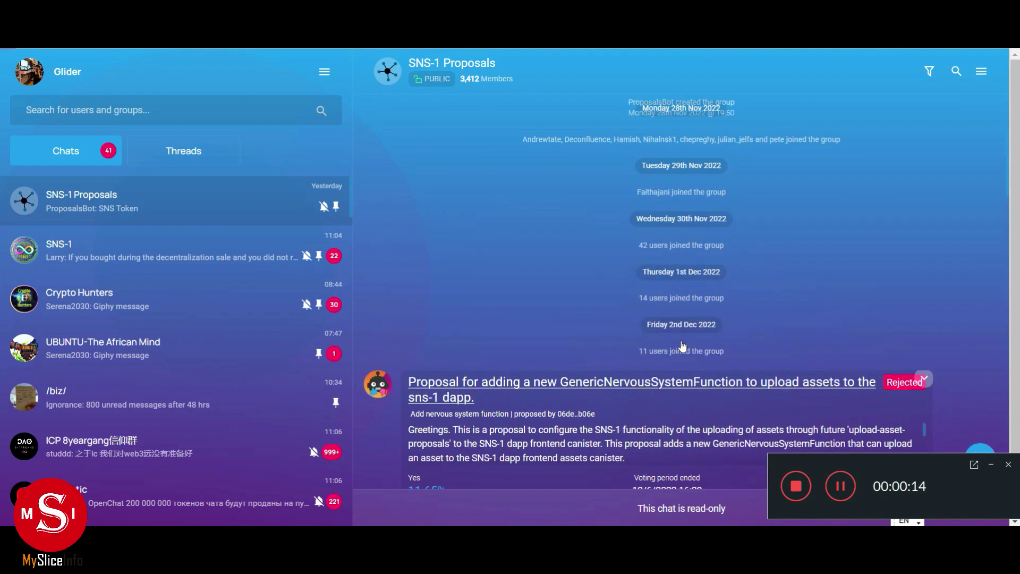
scroll(681, 346, down, 5)
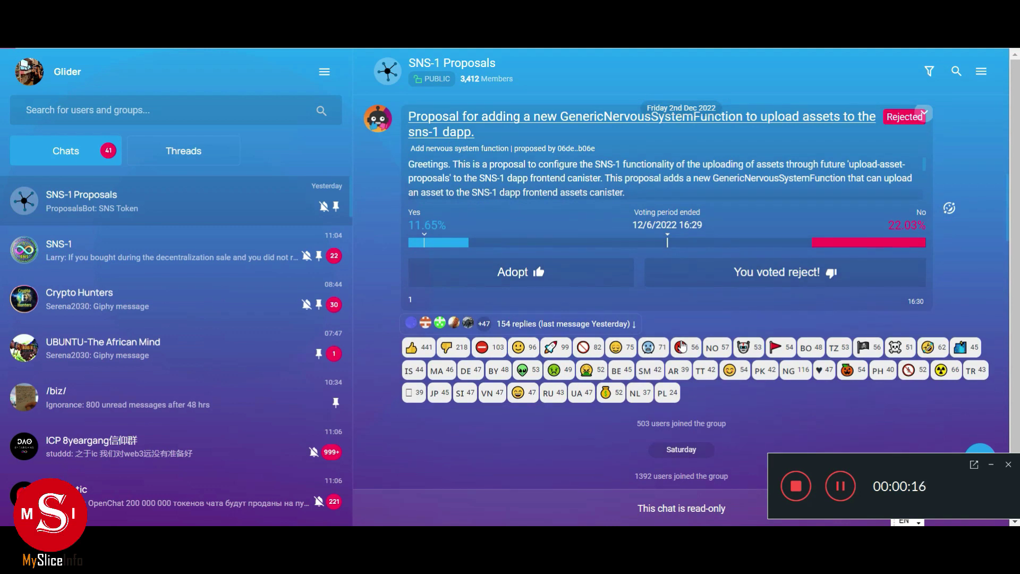
scroll(681, 346, up, 4)
scroll(681, 346, down, 5)
scroll(681, 343, down, 5)
scroll(682, 344, down, 5)
scroll(682, 343, down, 4)
scroll(681, 343, up, 3)
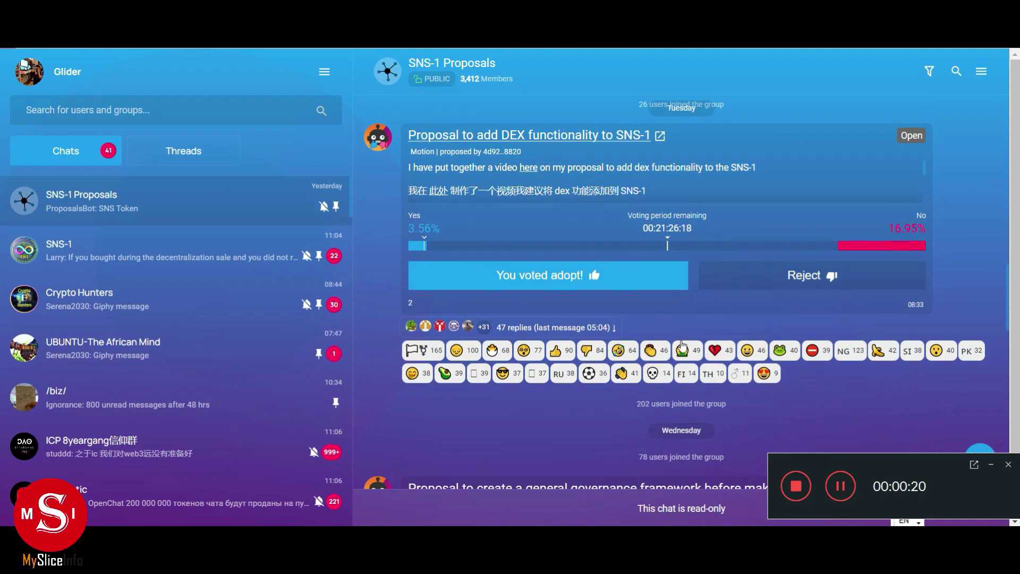
scroll(681, 346, up, 3)
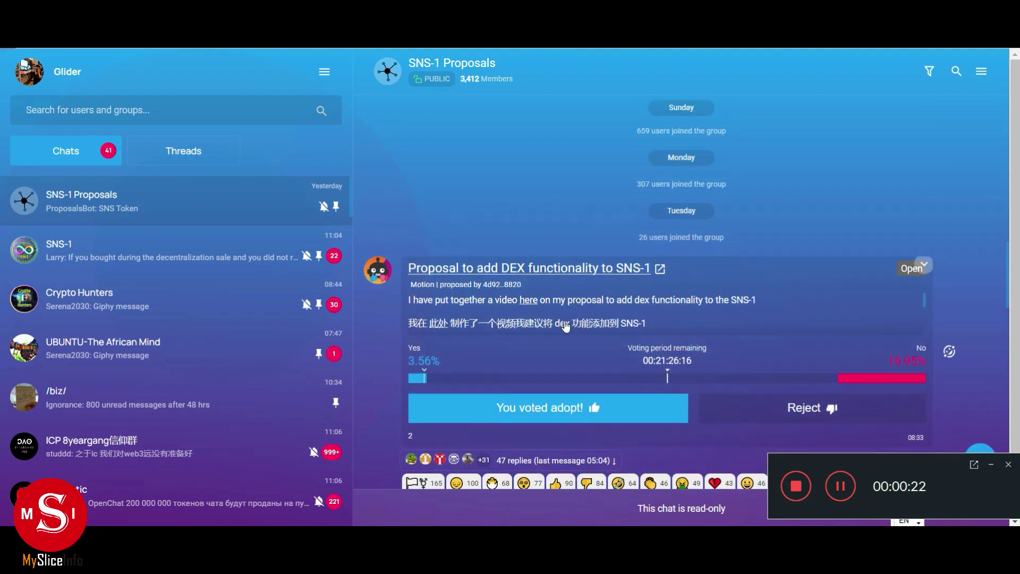
scroll(582, 342, down, 2)
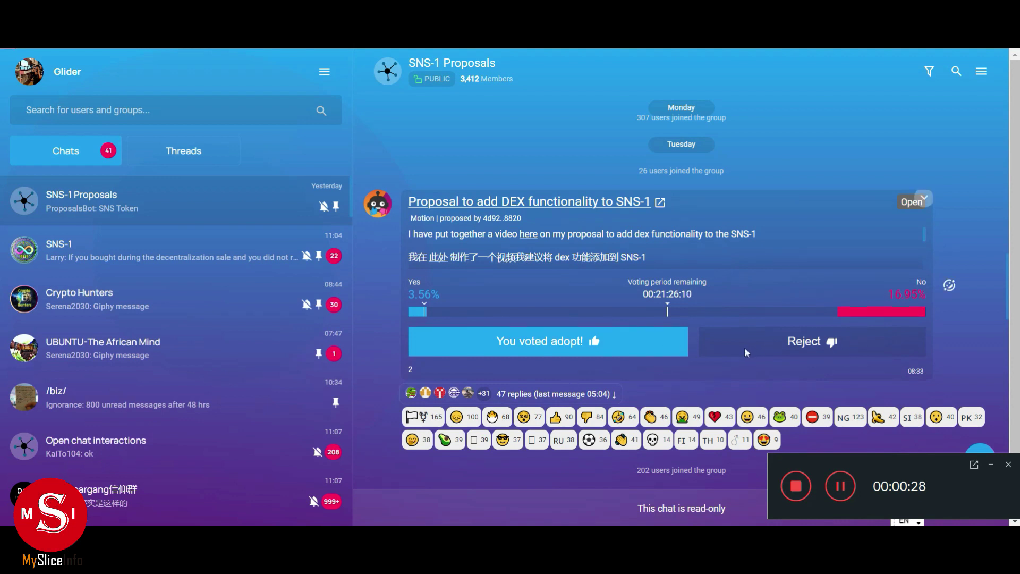
scroll(749, 350, down, 5)
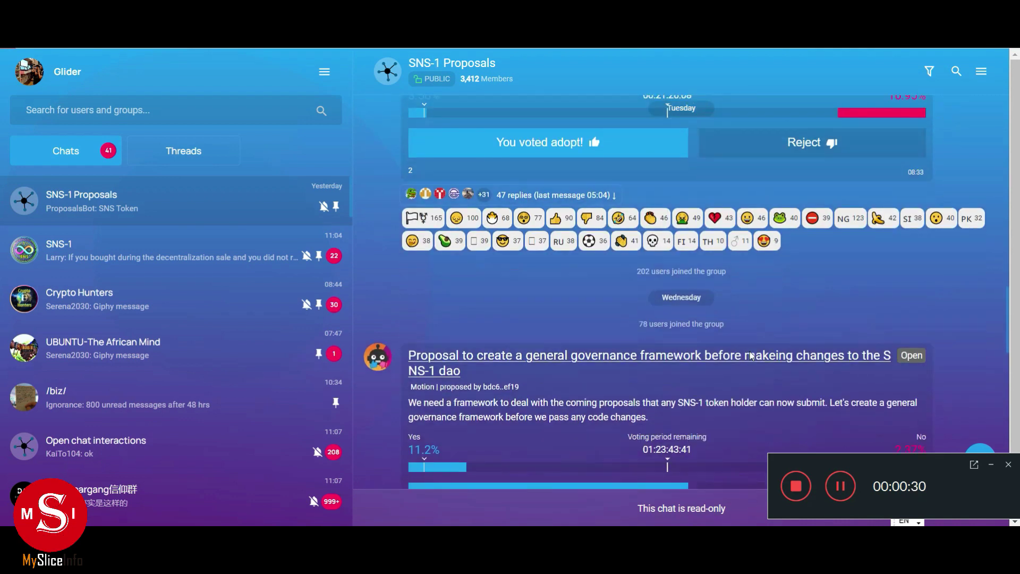
scroll(751, 356, down, 5)
scroll(745, 344, down, 2)
scroll(746, 343, up, 4)
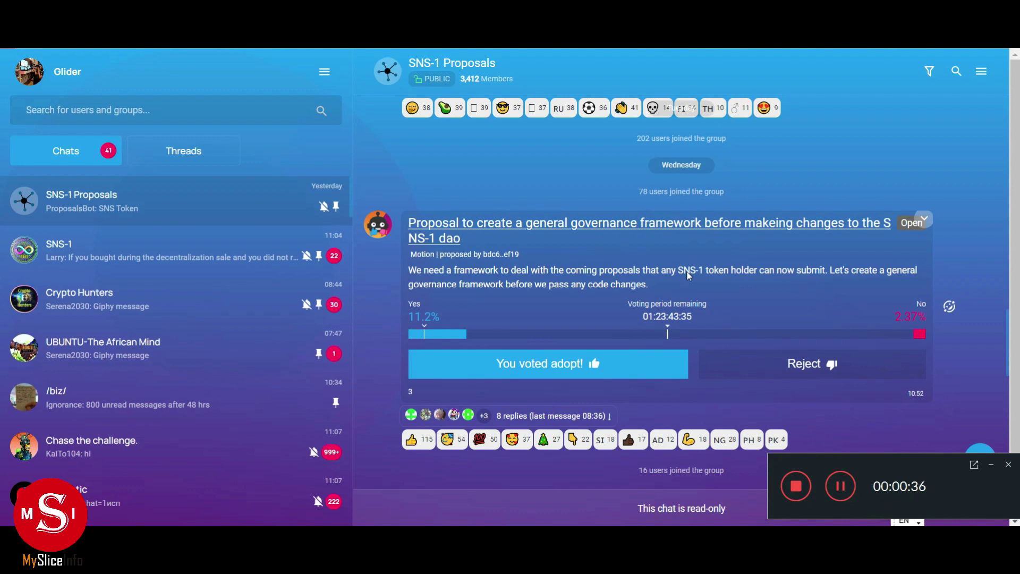
scroll(770, 284, down, 2)
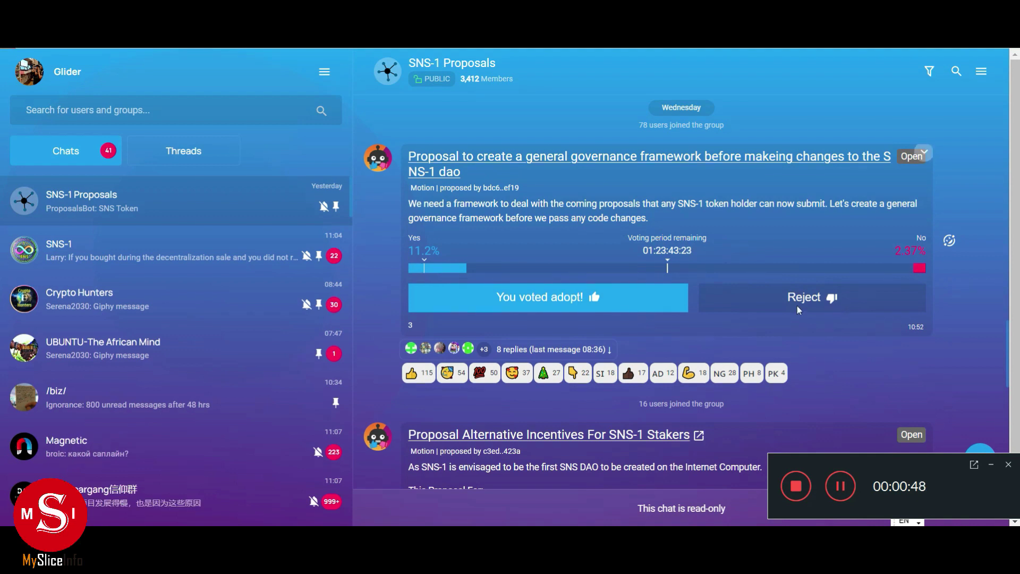
scroll(724, 352, down, 4)
scroll(723, 352, down, 2)
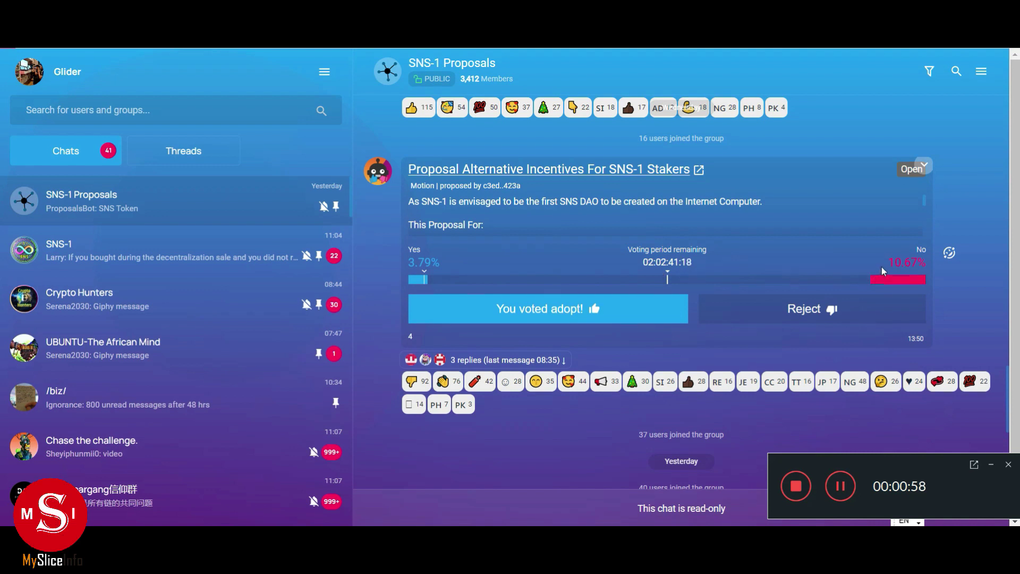
scroll(882, 278, down, 4)
scroll(861, 286, down, 4)
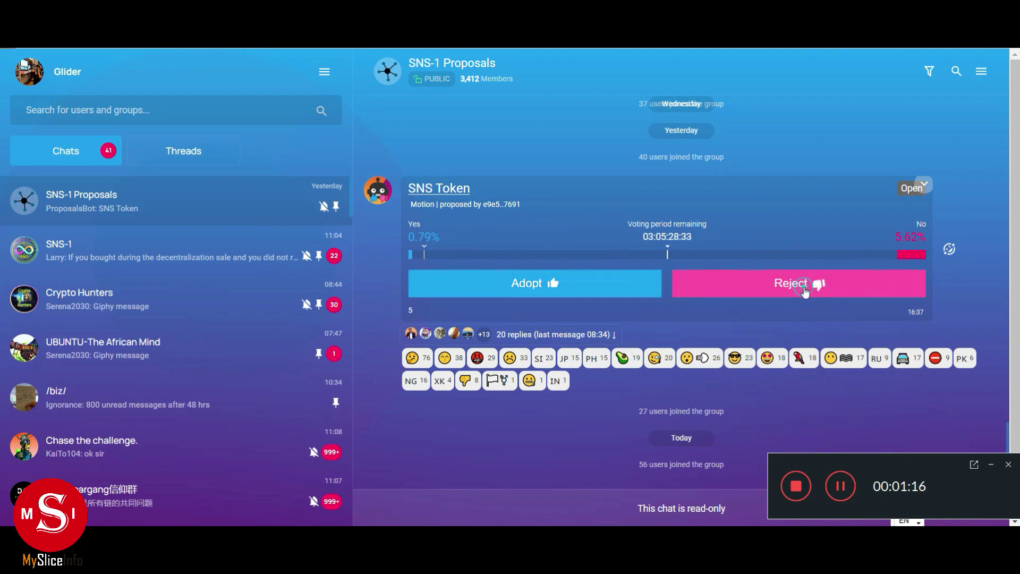
- Vote Reject on the SNS Token proposal card, then open the SNS-1 group chat
click(805, 288)
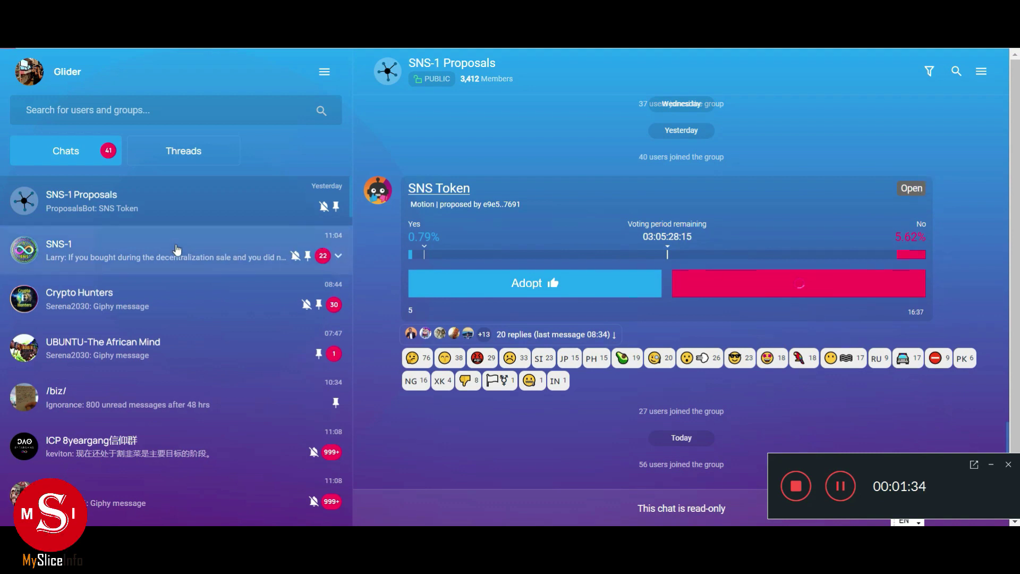
click(176, 249)
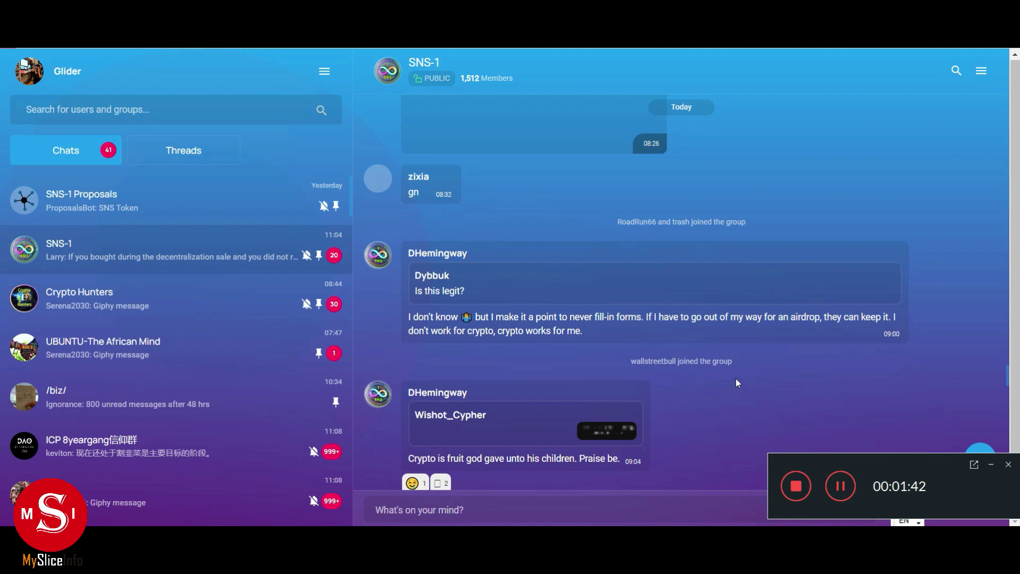
scroll(687, 392, down, 5)
scroll(688, 392, down, 5)
scroll(688, 391, down, 3)
scroll(688, 393, down, 4)
scroll(688, 392, down, 4)
scroll(688, 396, up, 4)
scroll(690, 380, up, 6)
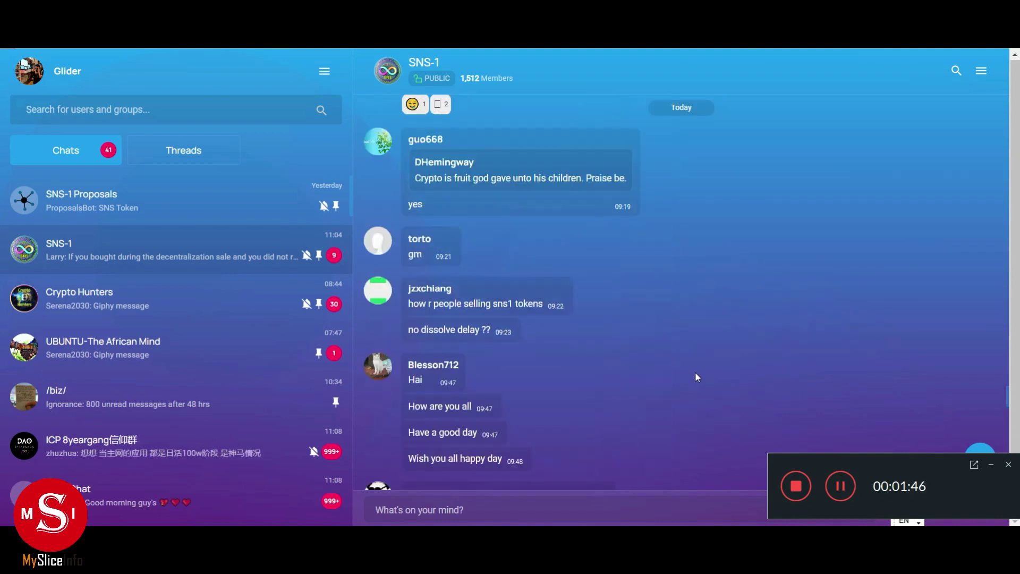
scroll(695, 371, up, 5)
scroll(695, 371, up, 3)
scroll(696, 372, up, 5)
scroll(695, 371, up, 4)
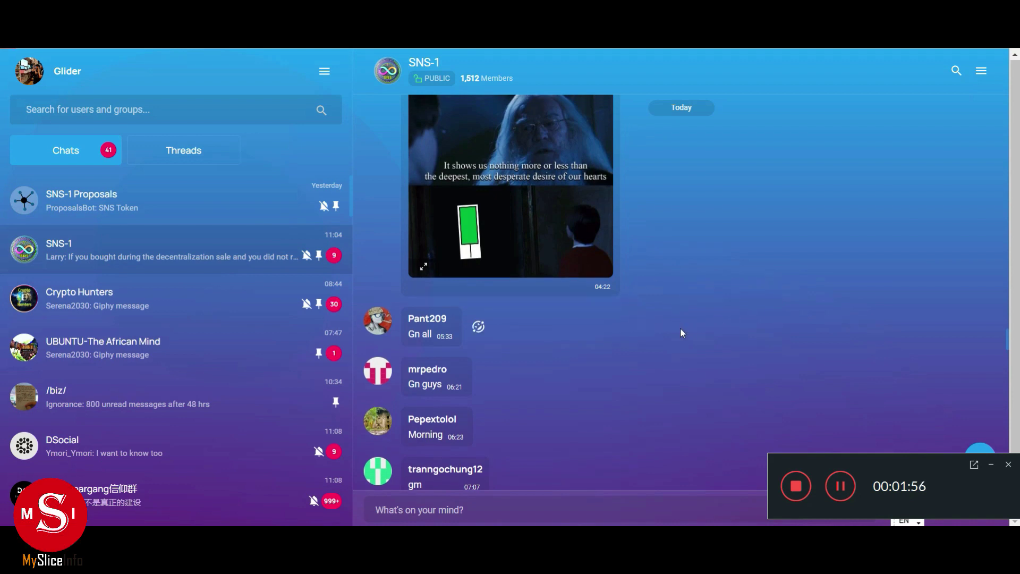
scroll(680, 328, up, 5)
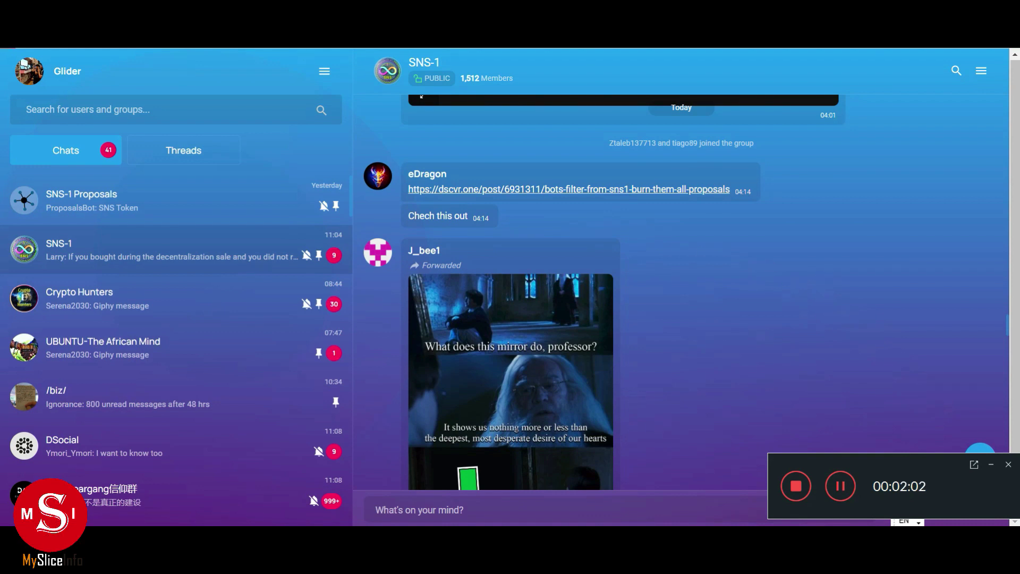
key(alt+Tab)
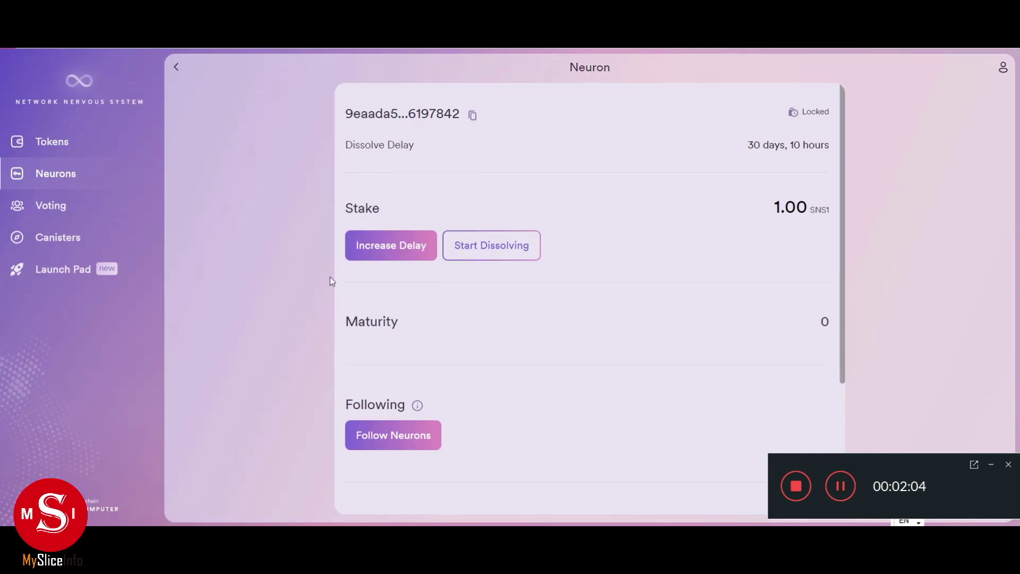
scroll(417, 305, down, 5)
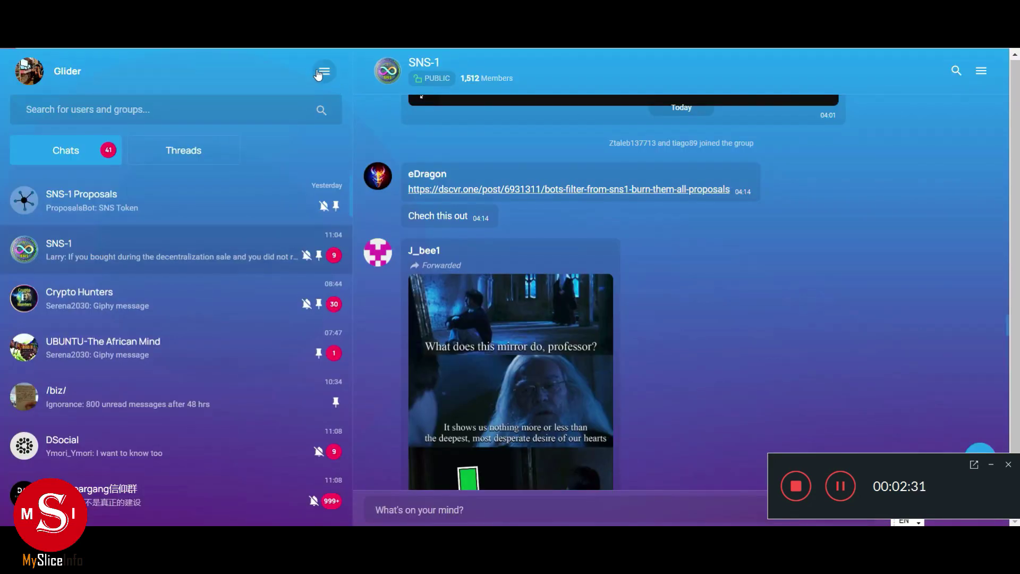
- Copy your OpenChat user id from Profile settings > Advanced
click(324, 71)
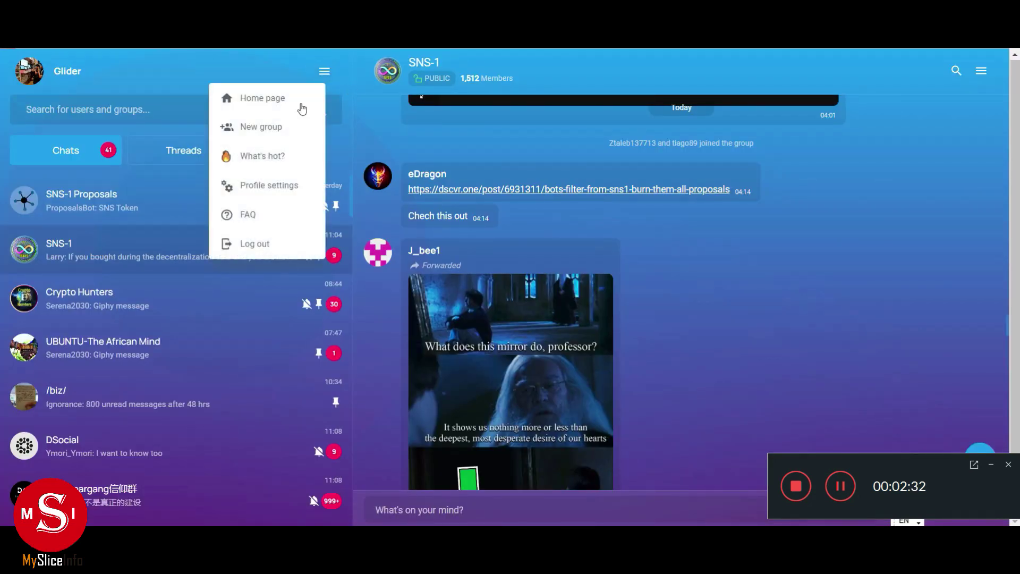
click(274, 189)
scroll(866, 399, down, 5)
scroll(867, 404, down, 5)
scroll(866, 405, down, 5)
scroll(867, 404, down, 3)
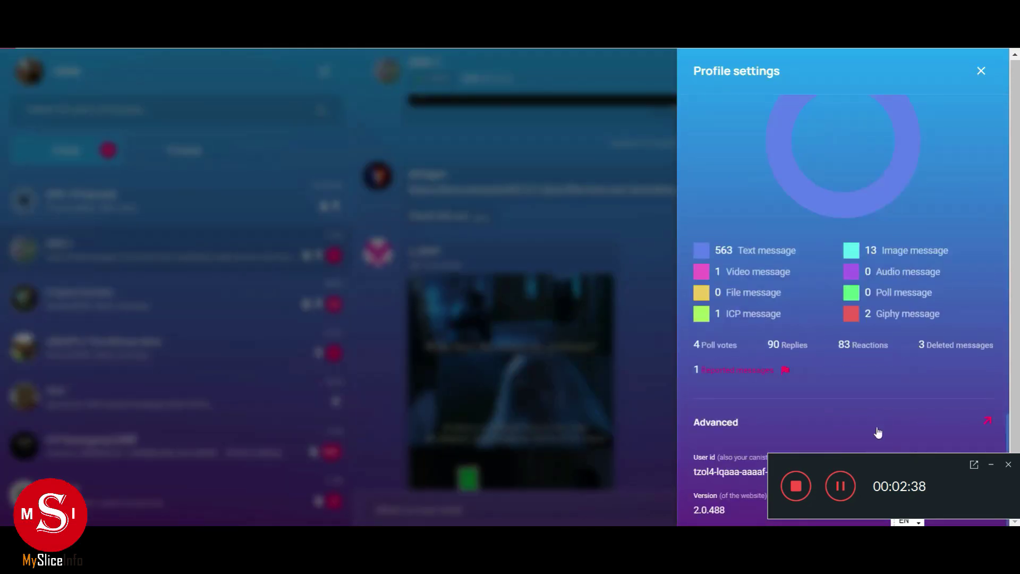
click(991, 465)
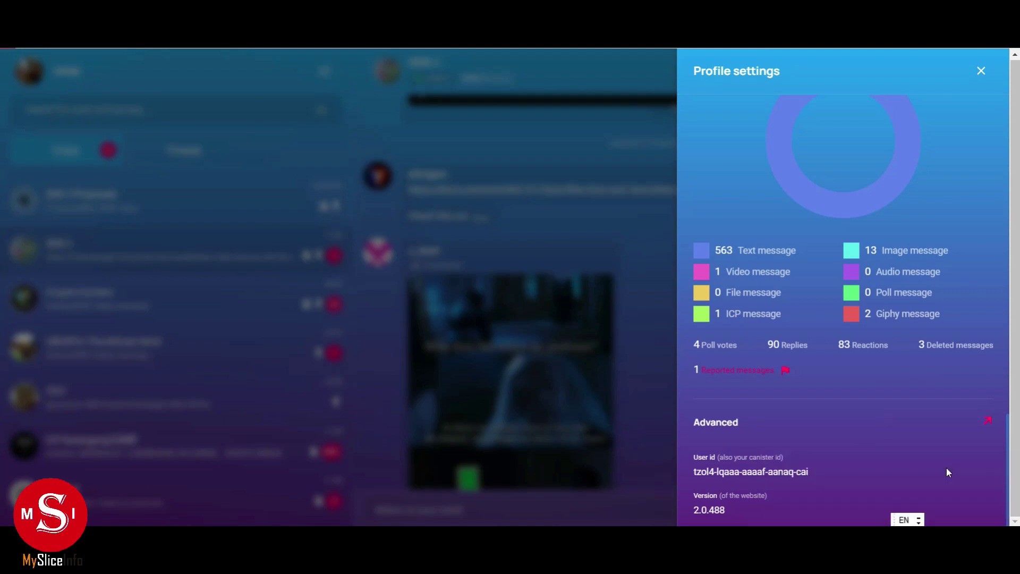
double_click(772, 472)
key(ctrl+c)
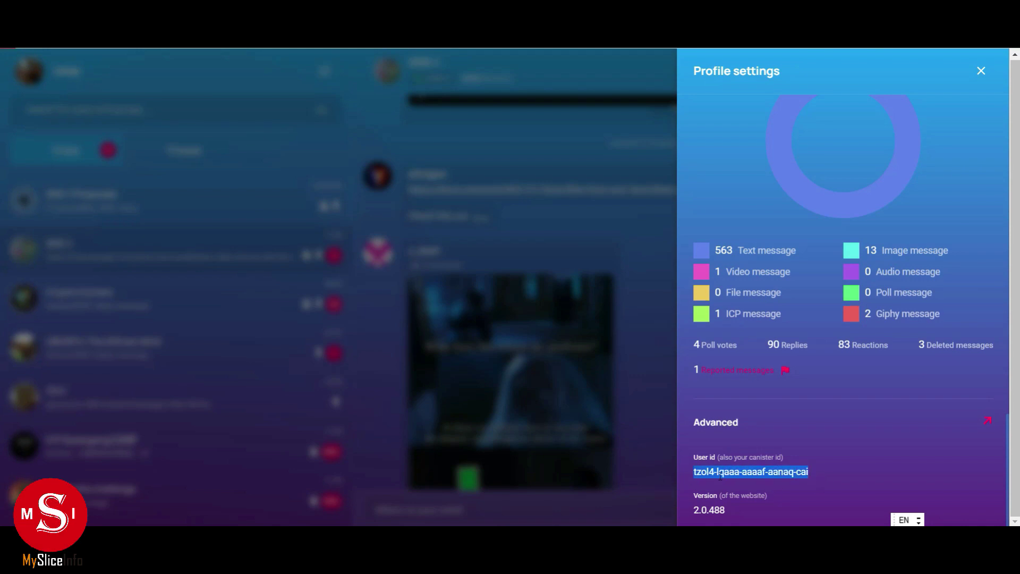
right_click(734, 475)
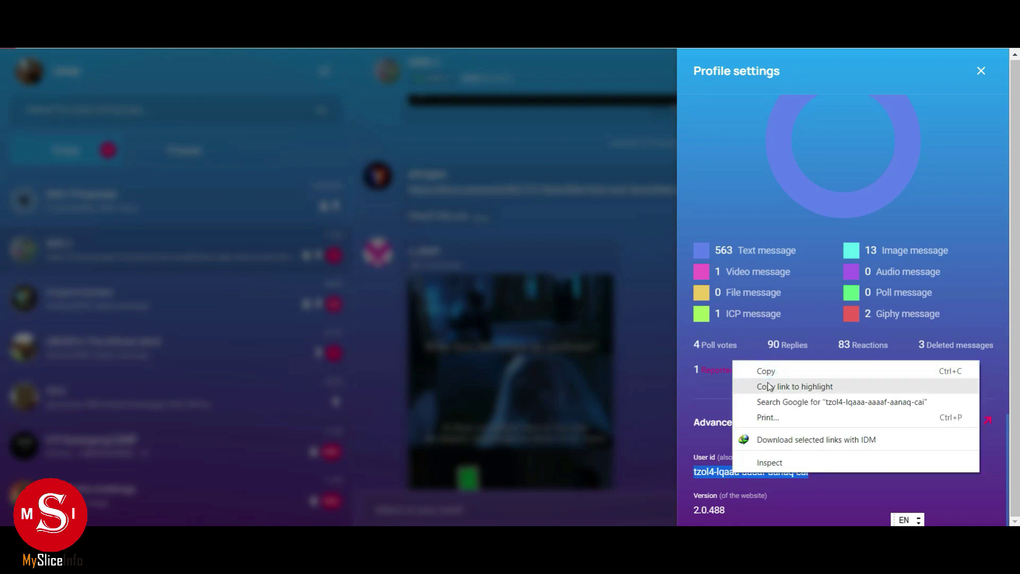
click(767, 372)
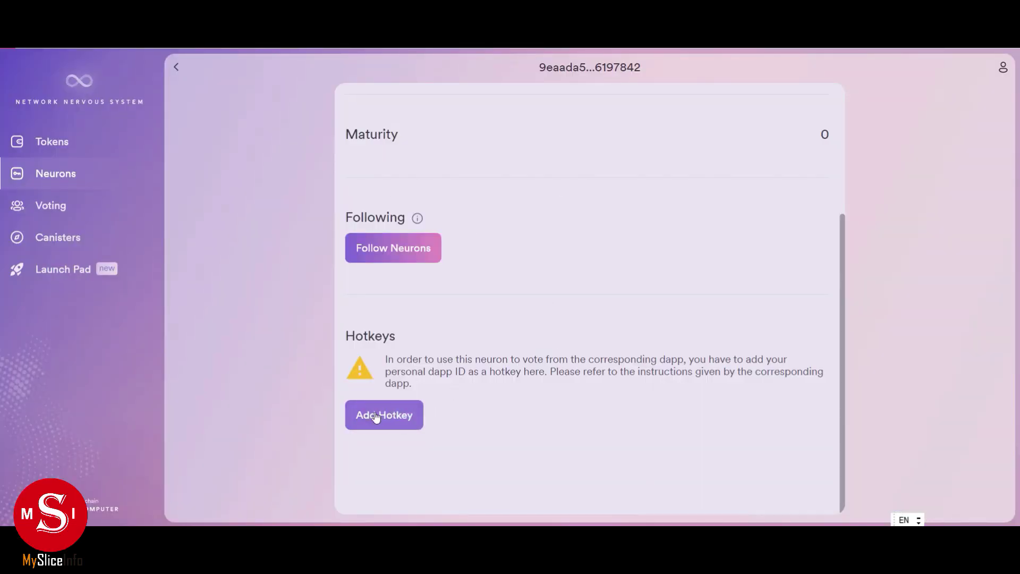
- Paste the OpenChat user id into a new SNS-1 neuron hotkey and confirm it
click(385, 415)
click(319, 218)
right_click(322, 213)
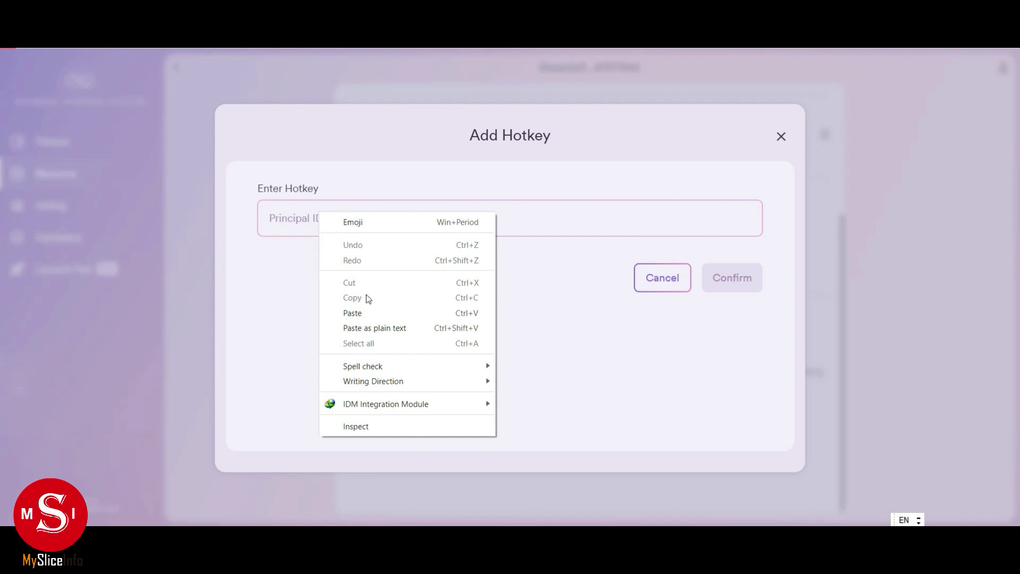
click(352, 313)
click(733, 277)
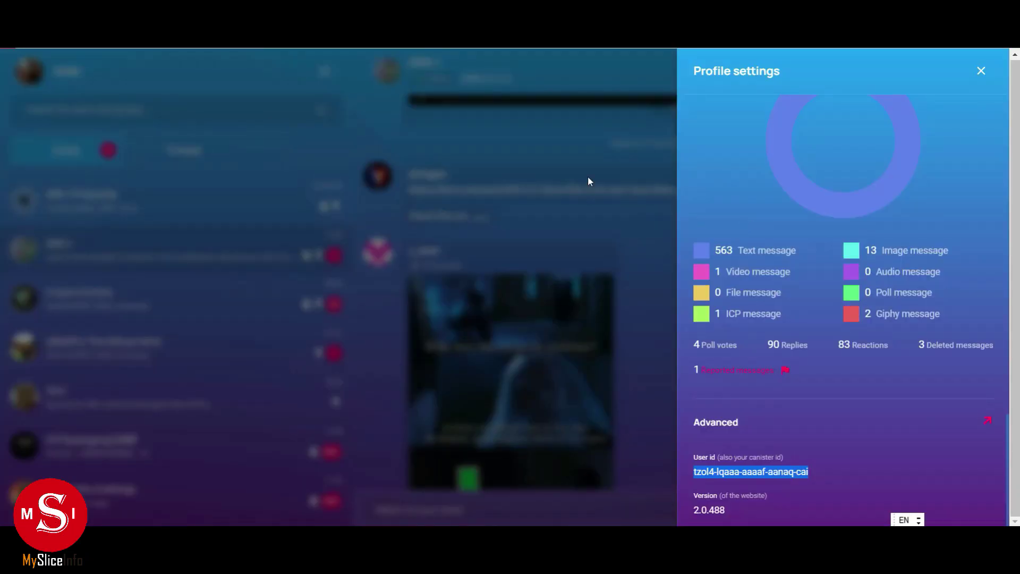
- Close OpenChat's Profile settings and go to the SNS-1 Proposals chat
click(981, 70)
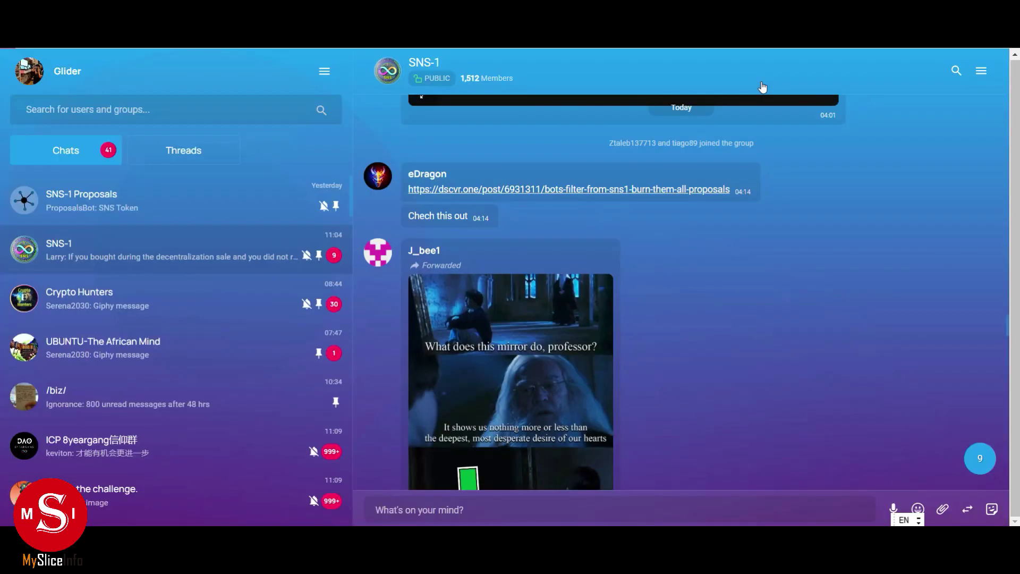
click(160, 201)
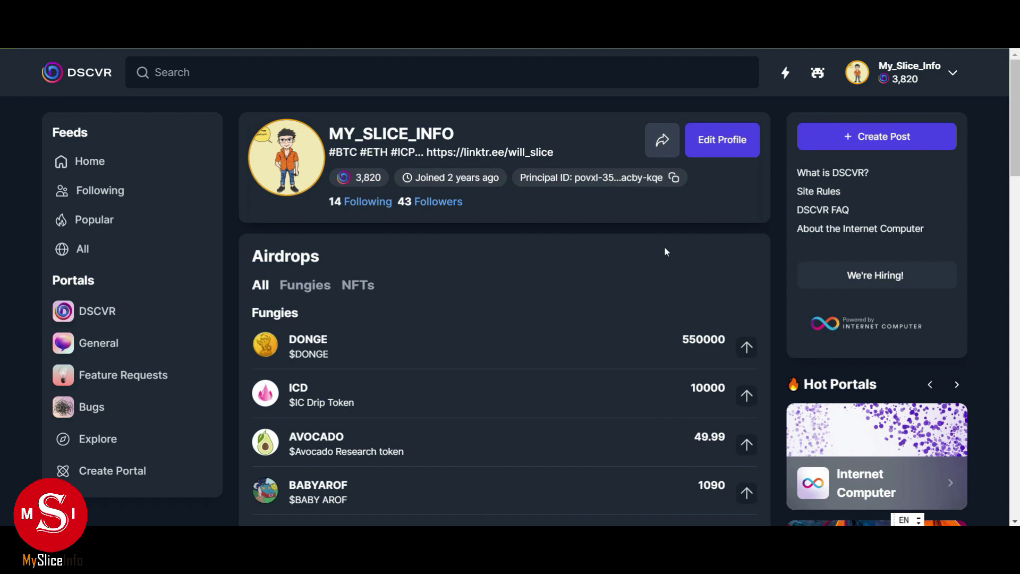
- Copy the DSCVR principal ID with the copy icon beside it
click(675, 178)
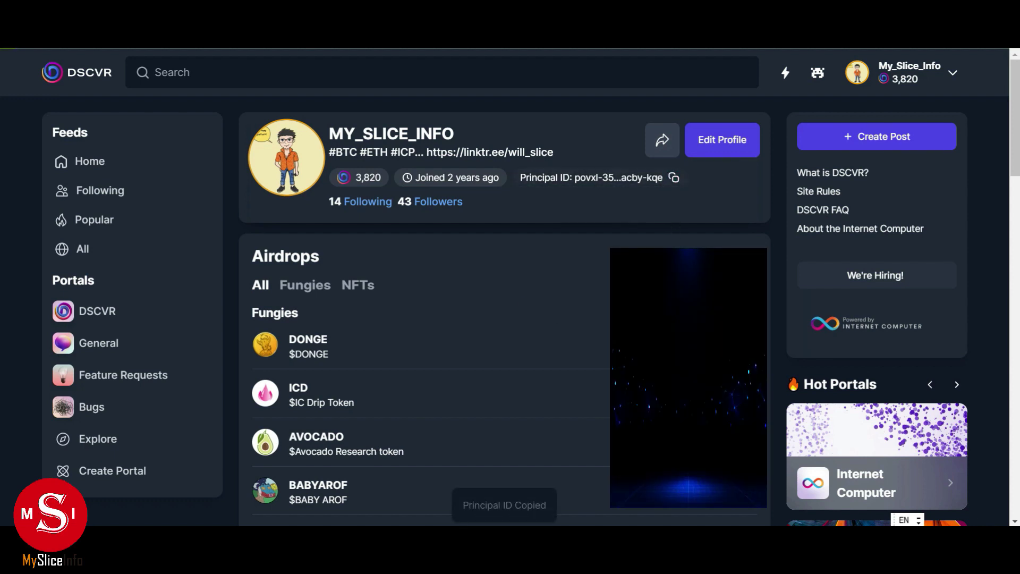
click(672, 177)
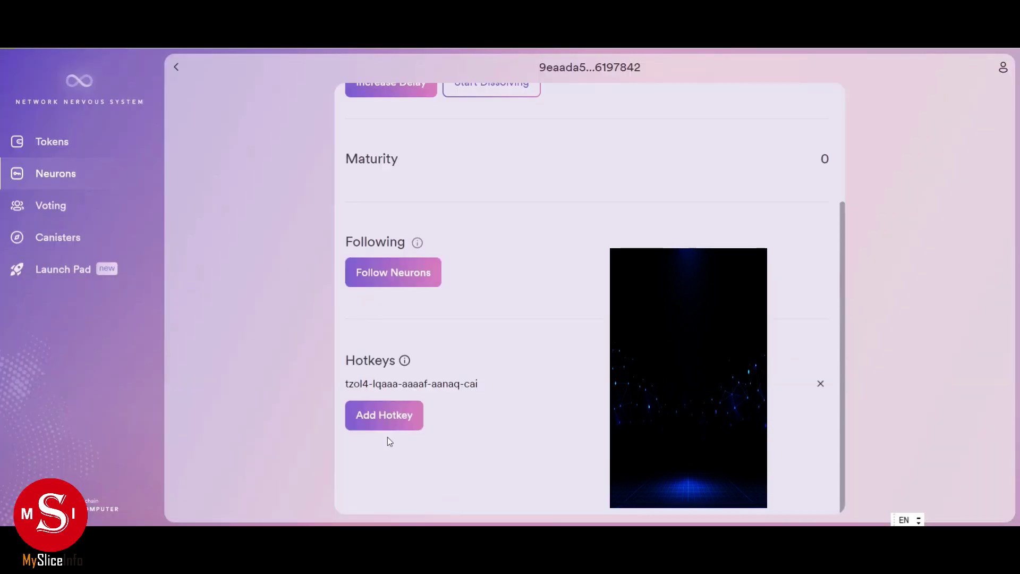
- Paste the DSCVR principal ID as the neuron's second hotkey and confirm it
click(374, 419)
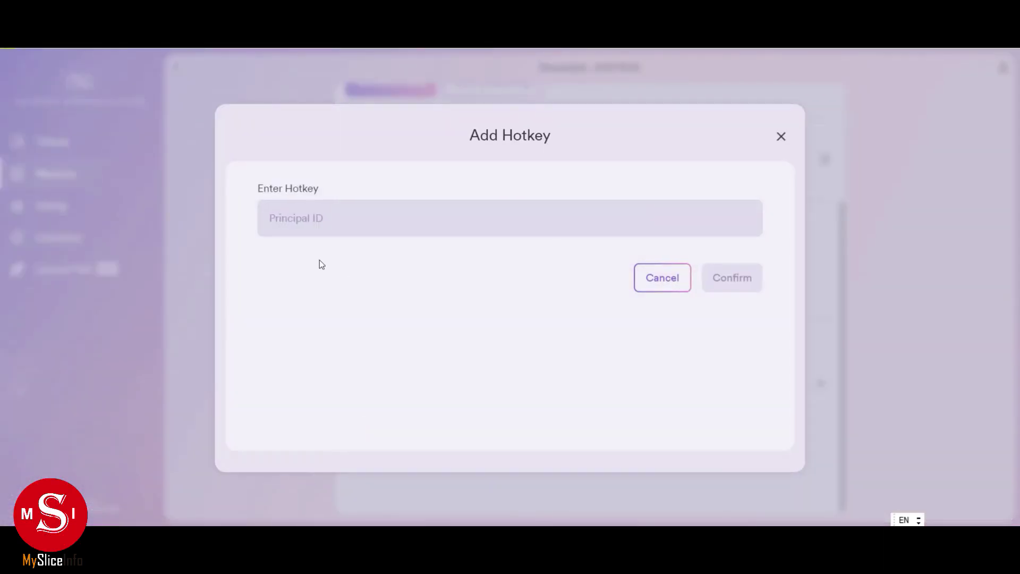
click(336, 218)
right_click(337, 217)
click(387, 317)
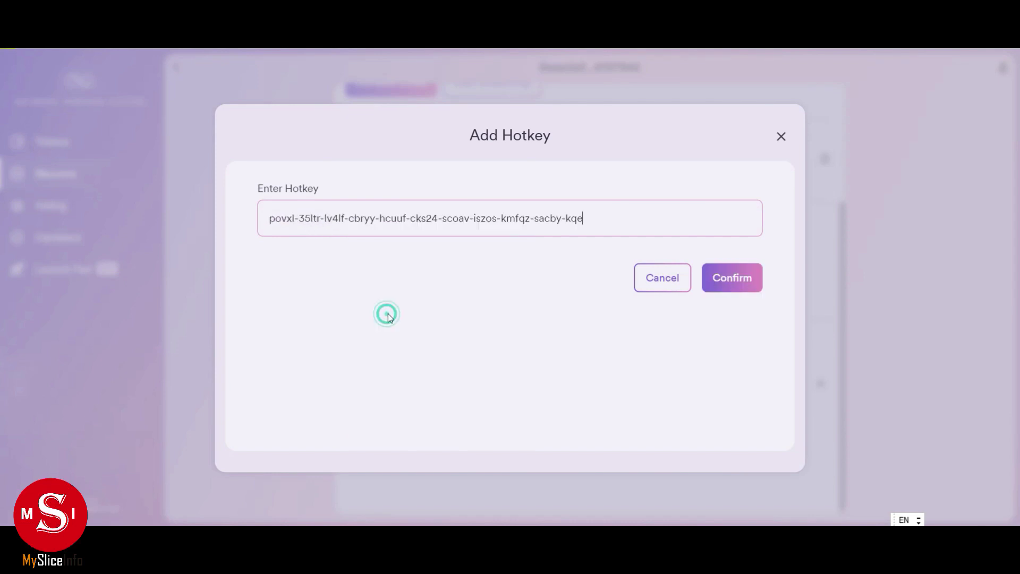
click(731, 278)
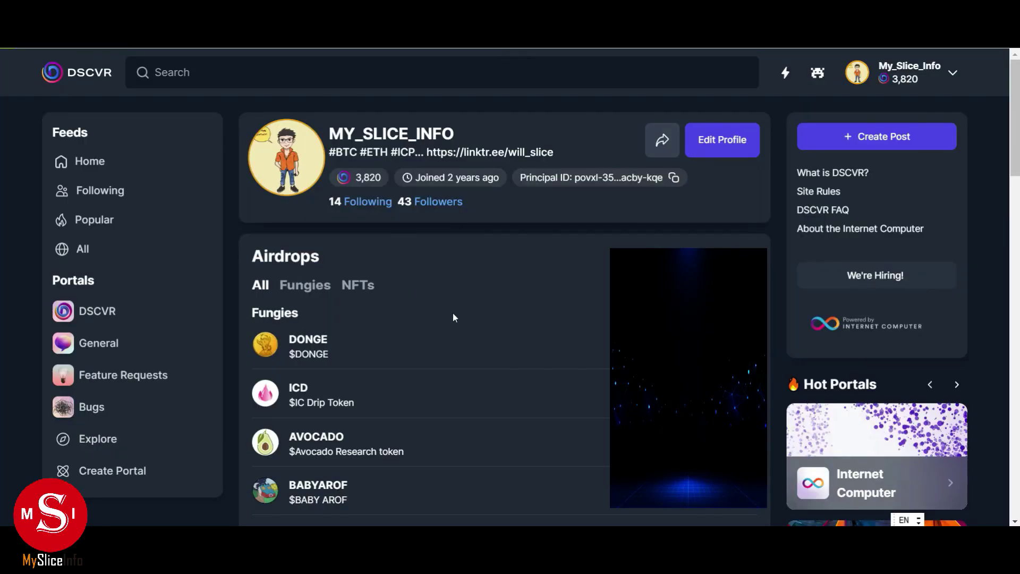
scroll(454, 317, up, 1)
- Reload the DSCVR profile and start an SNS-1 proposal, which costs 0.1 SNS-1 if rejected
click(77, 72)
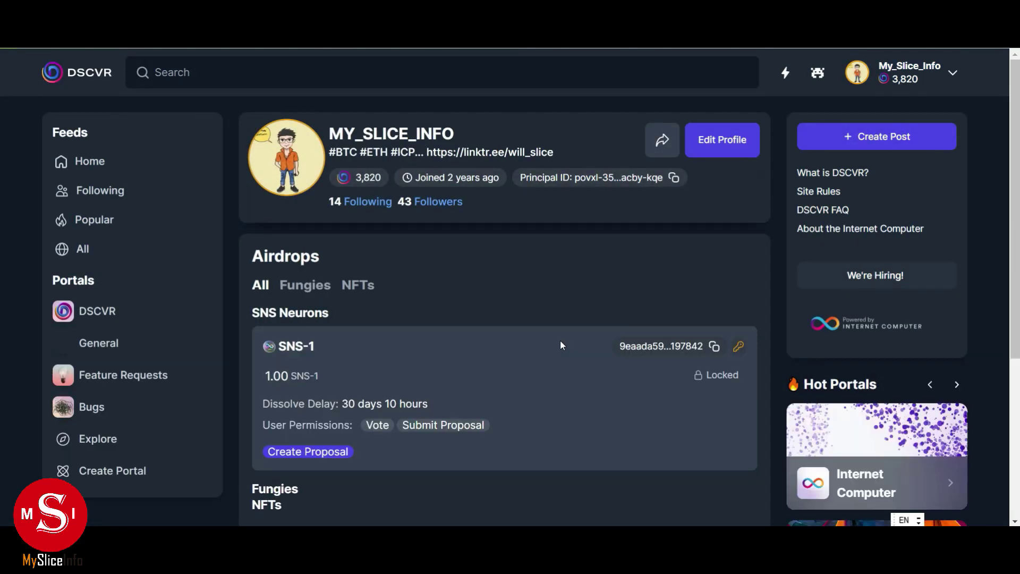
scroll(560, 341, down, 2)
scroll(511, 381, up, 2)
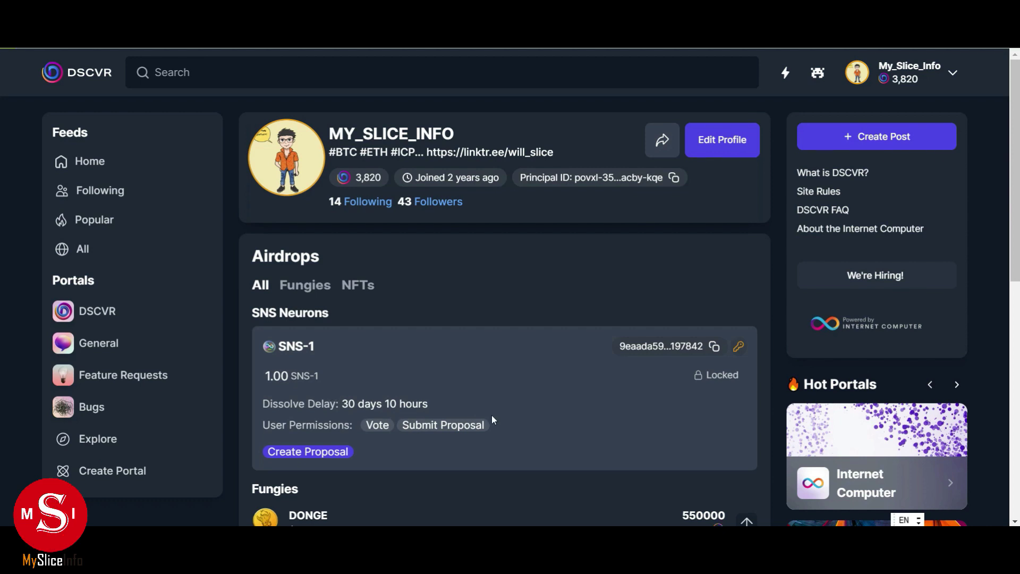
click(306, 455)
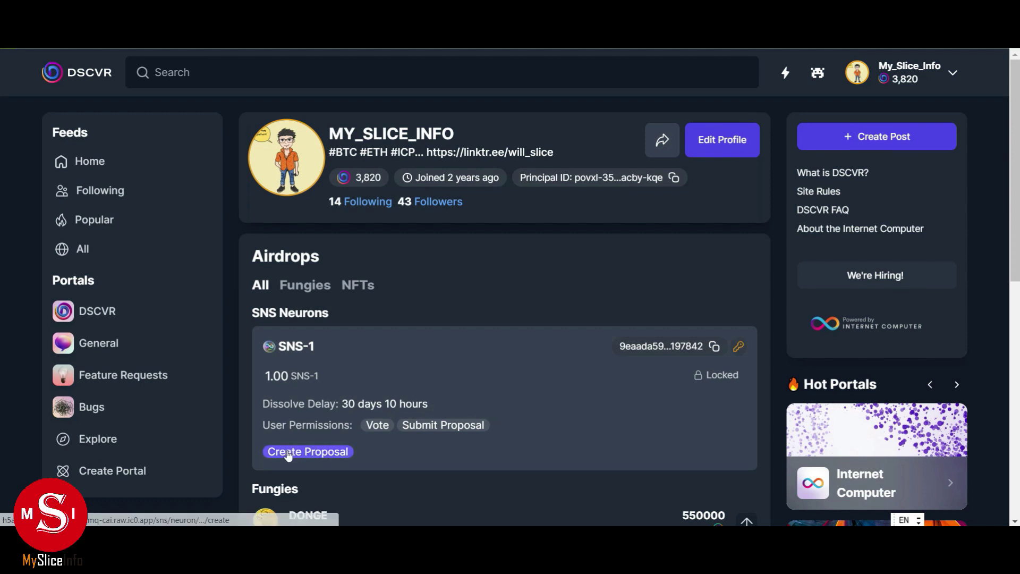
scroll(315, 291, down, 3)
scroll(314, 290, up, 3)
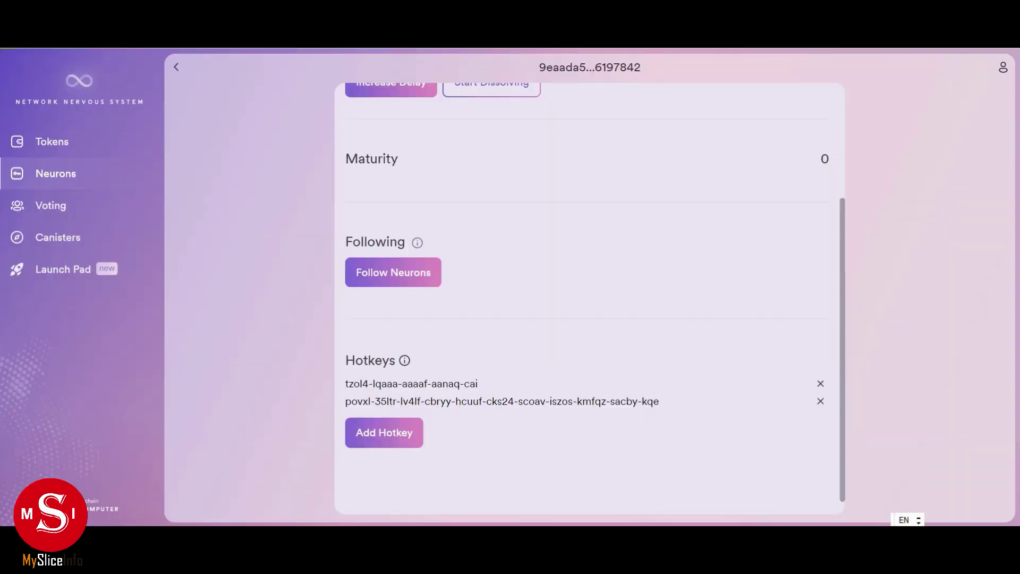
scroll(464, 263, up, 3)
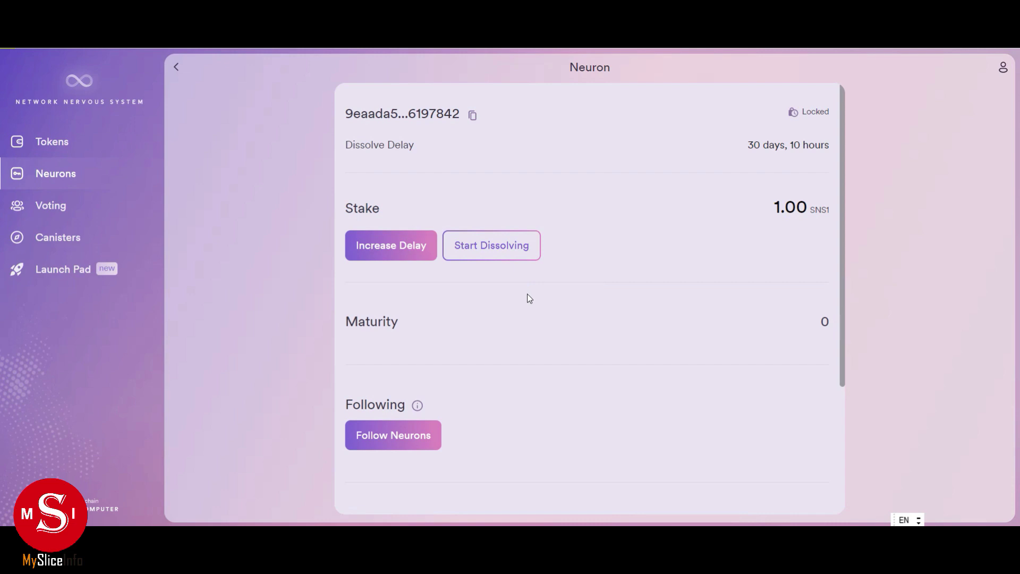
click(381, 249)
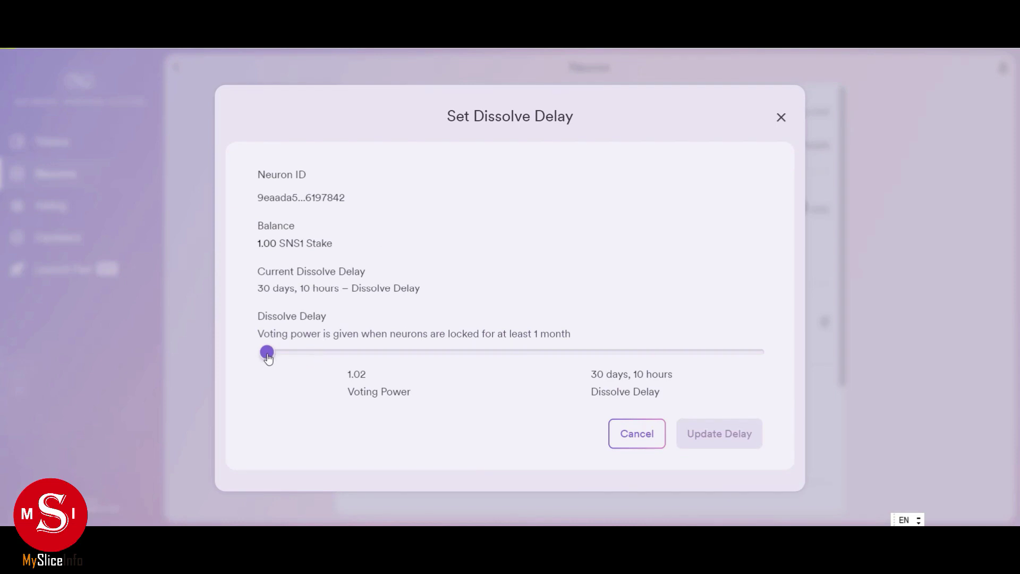
drag(267, 353, 780, 373)
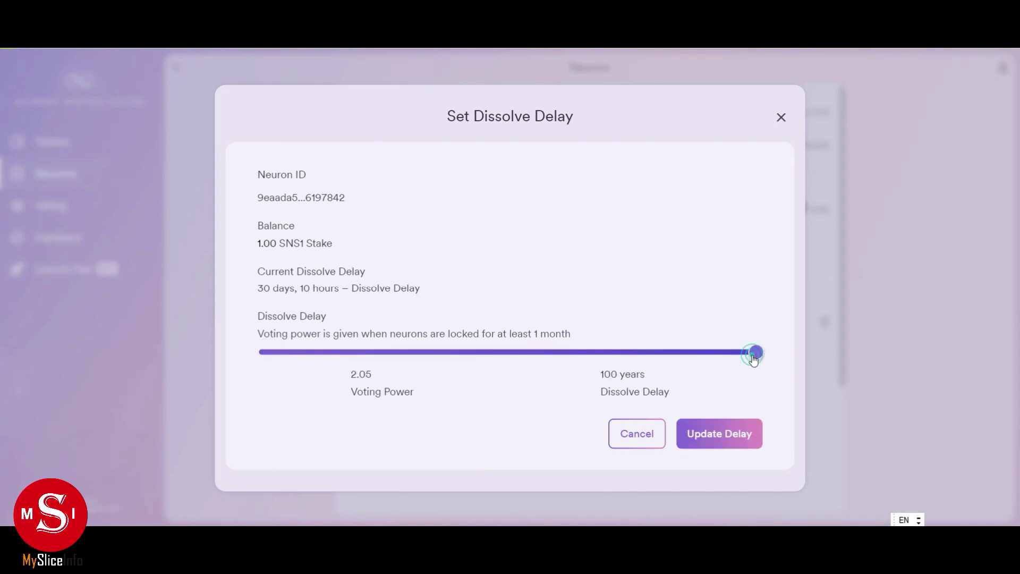
drag(754, 355, 247, 364)
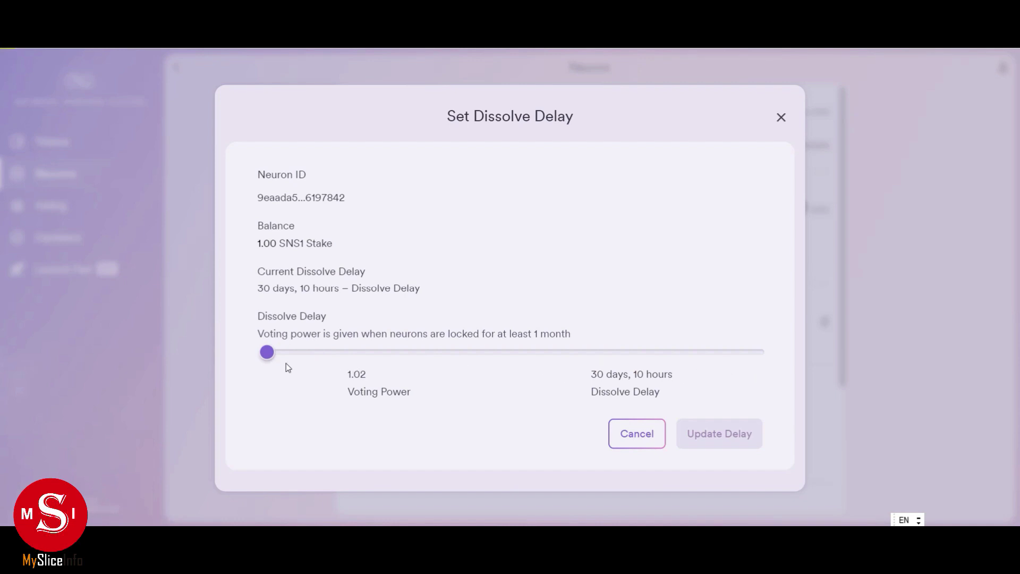
mouse_move(266, 353)
mouse_down()
mouse_move(282, 353)
mouse_move(255, 355)
mouse_up()
drag(268, 354, 323, 353)
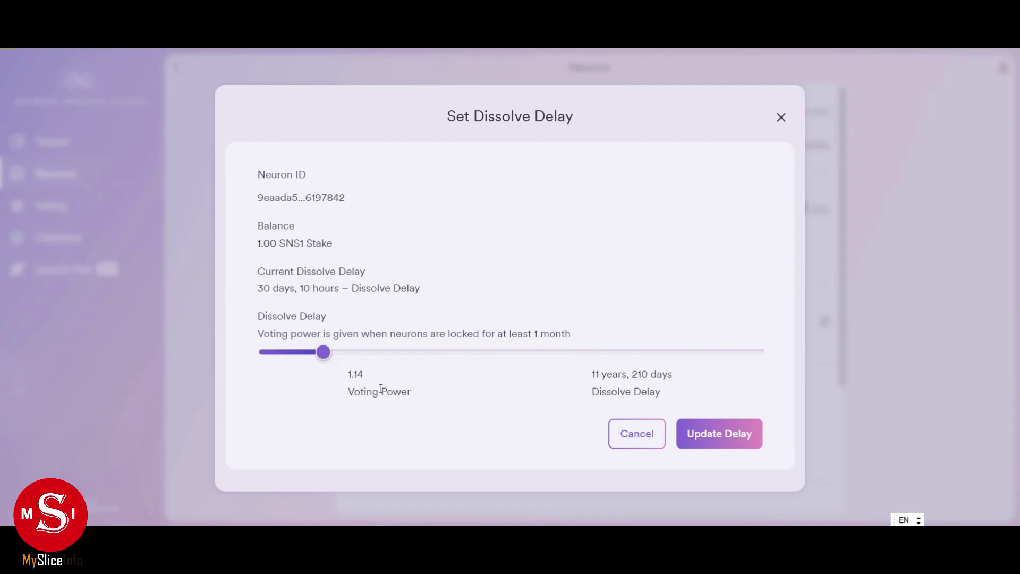
drag(323, 353, 380, 355)
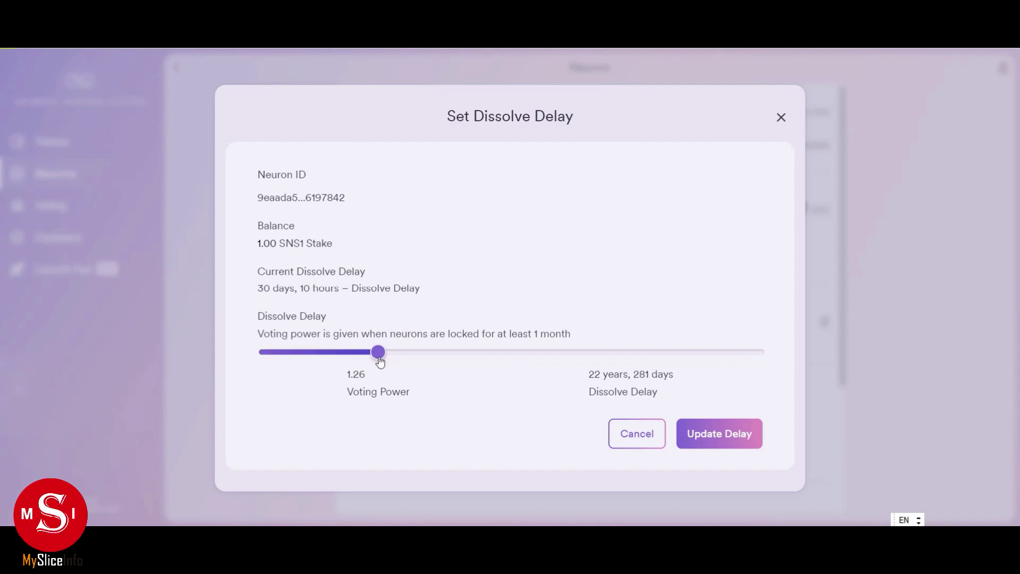
drag(379, 355, 251, 364)
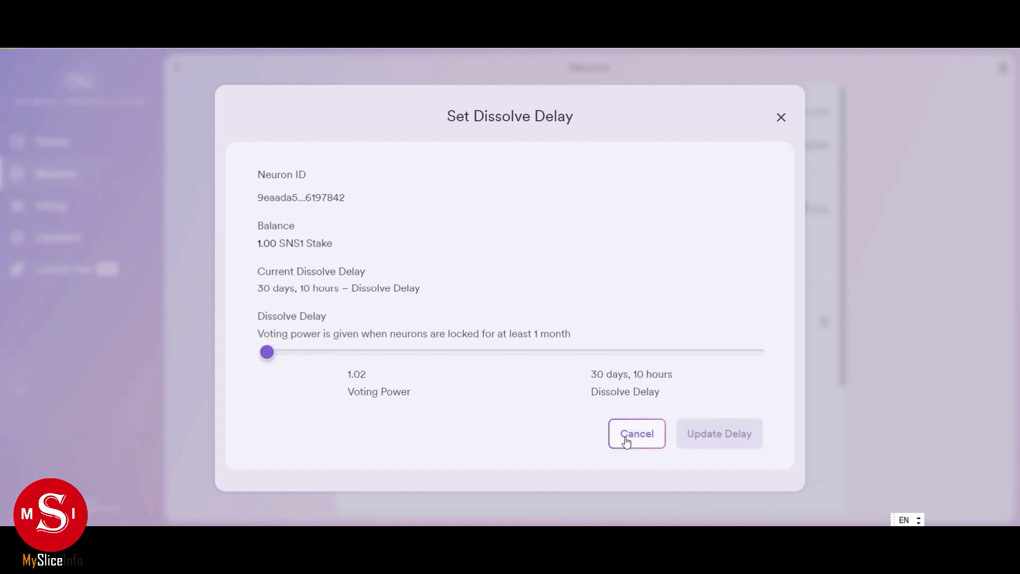
click(627, 443)
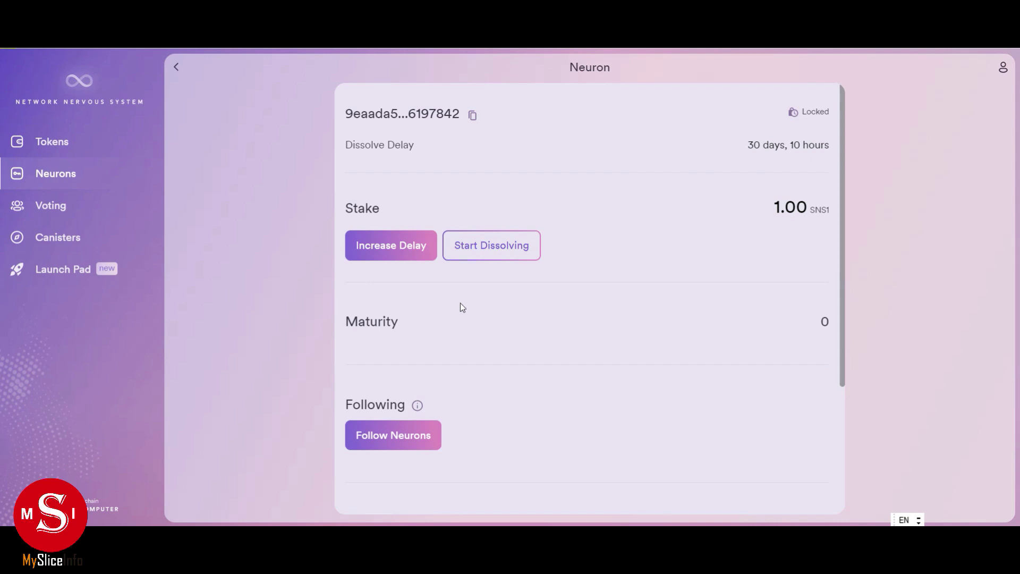
scroll(503, 346, down, 3)
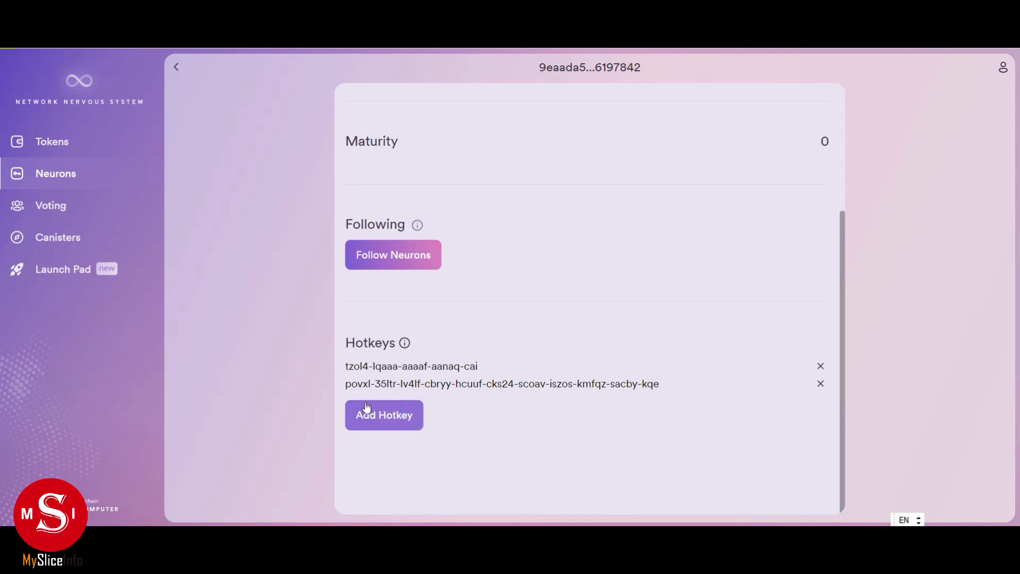
scroll(483, 410, up, 5)
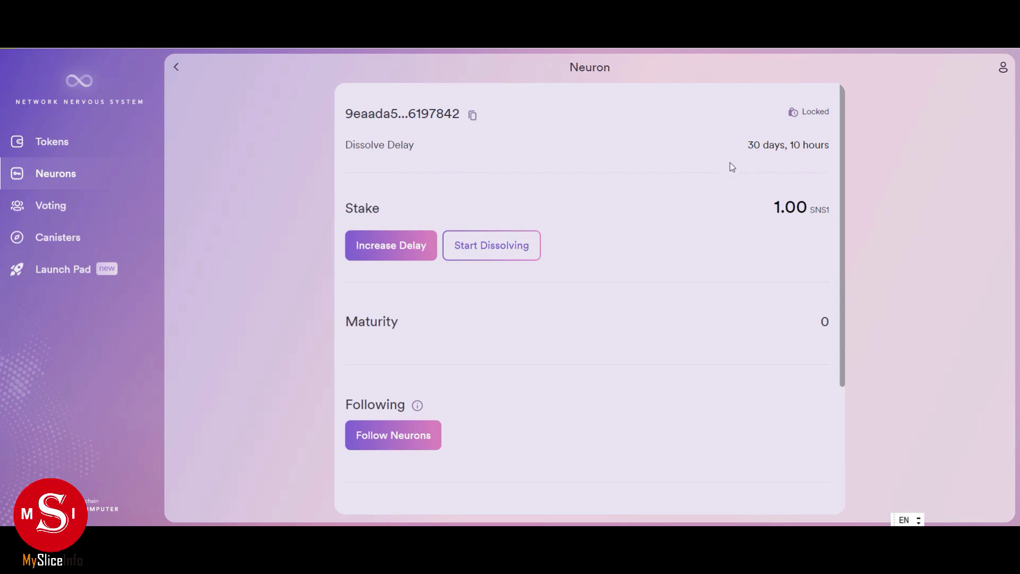
- Review the dissolve delay without changing it, and highlight the neuron's Maturity value of 0
click(377, 249)
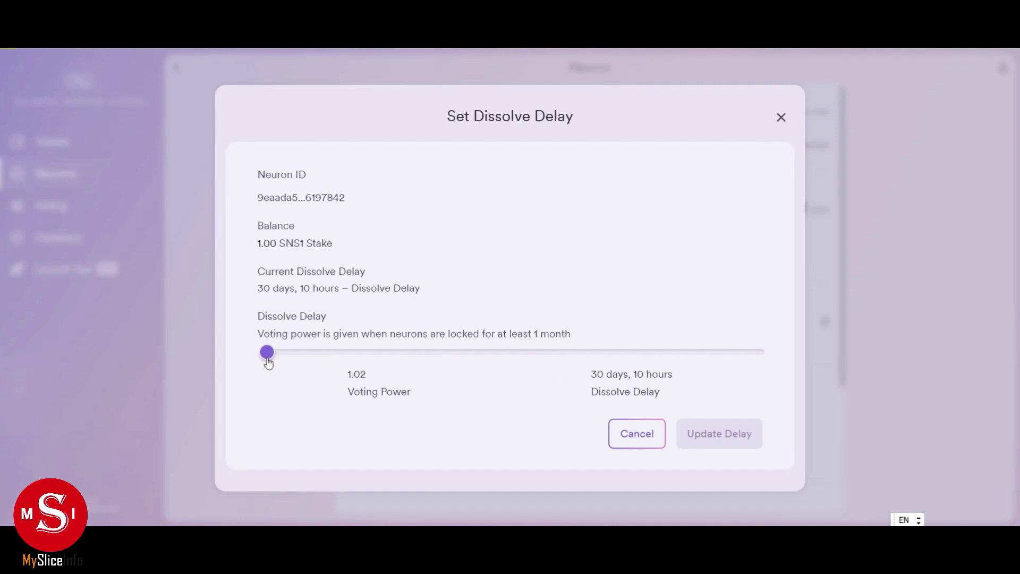
click(625, 436)
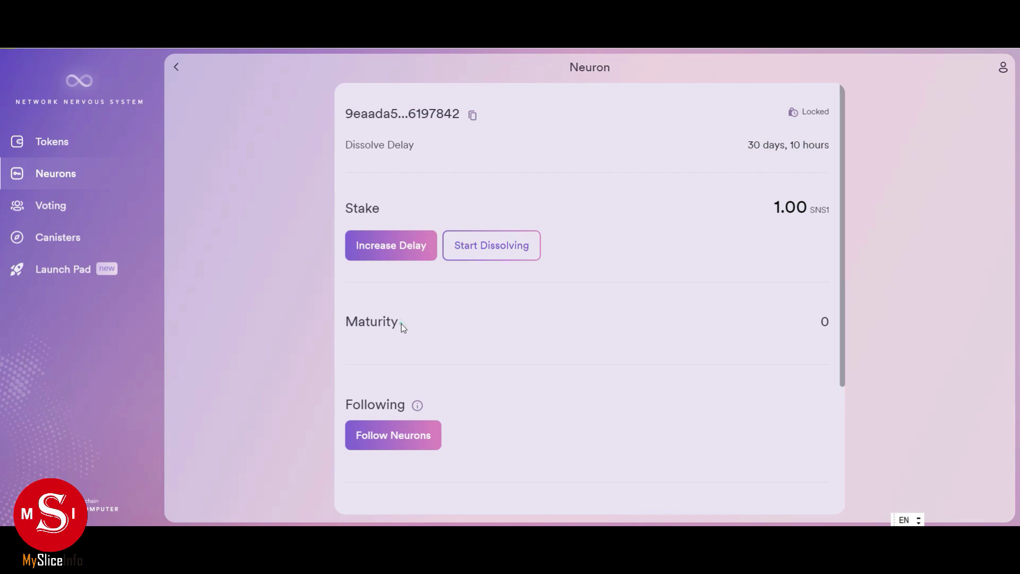
drag(401, 324, 339, 325)
click(427, 337)
drag(402, 328, 332, 327)
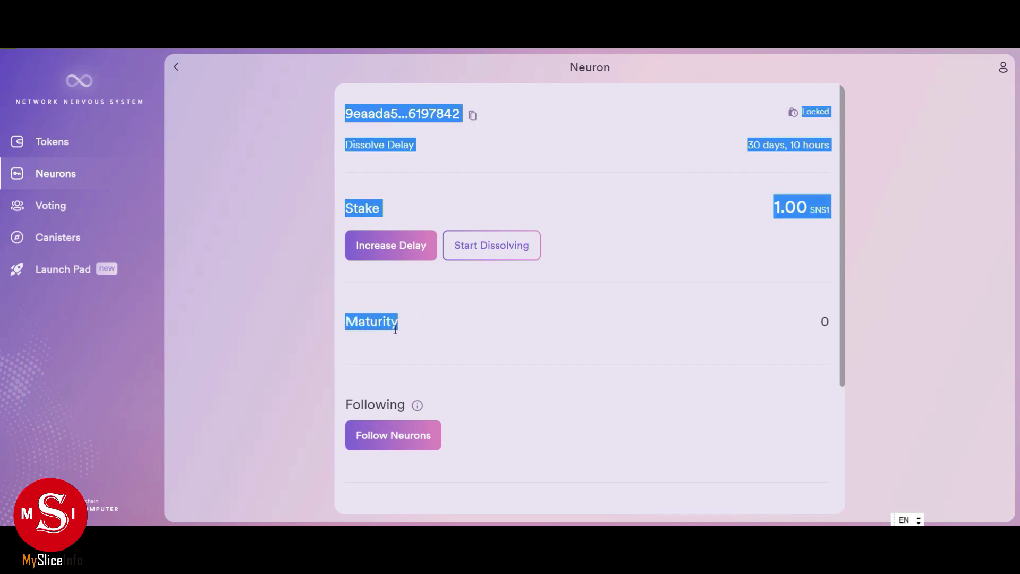
click(800, 327)
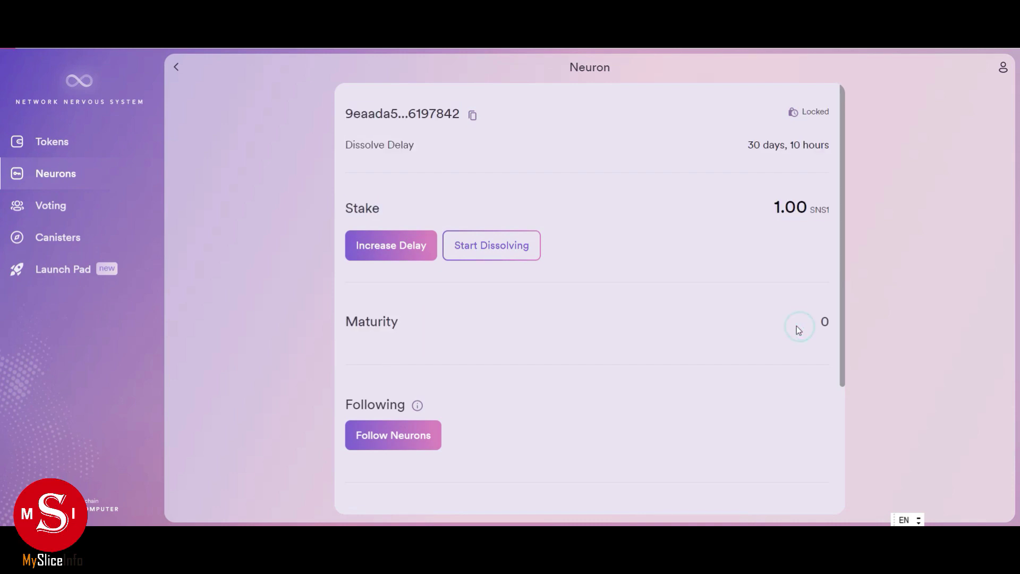
double_click(825, 322)
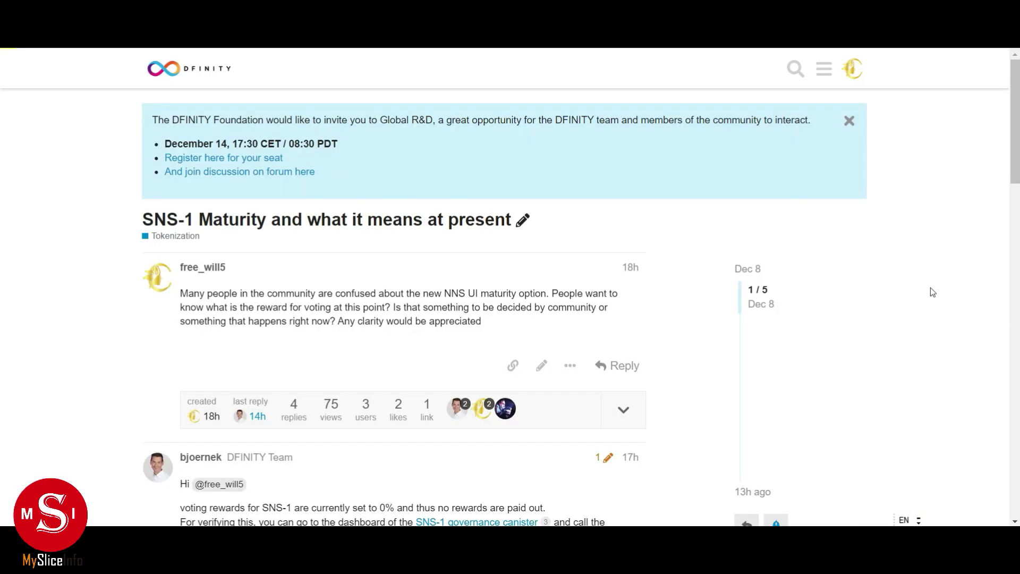
scroll(386, 345, down, 3)
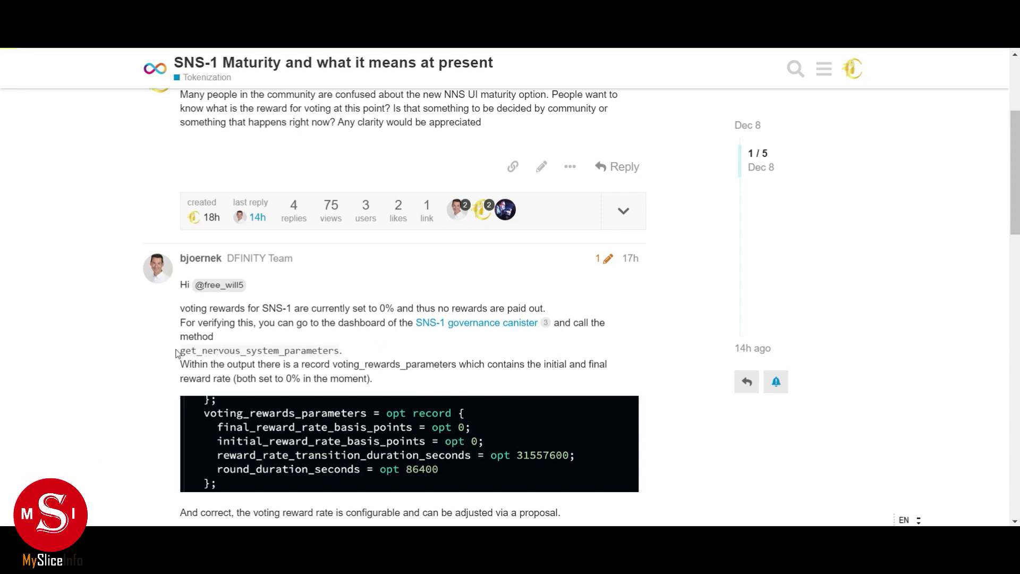
- Highlight get_nervous_system_parameters in the DFINITY Team reply showing 0 voting reward rates
drag(180, 351, 341, 349)
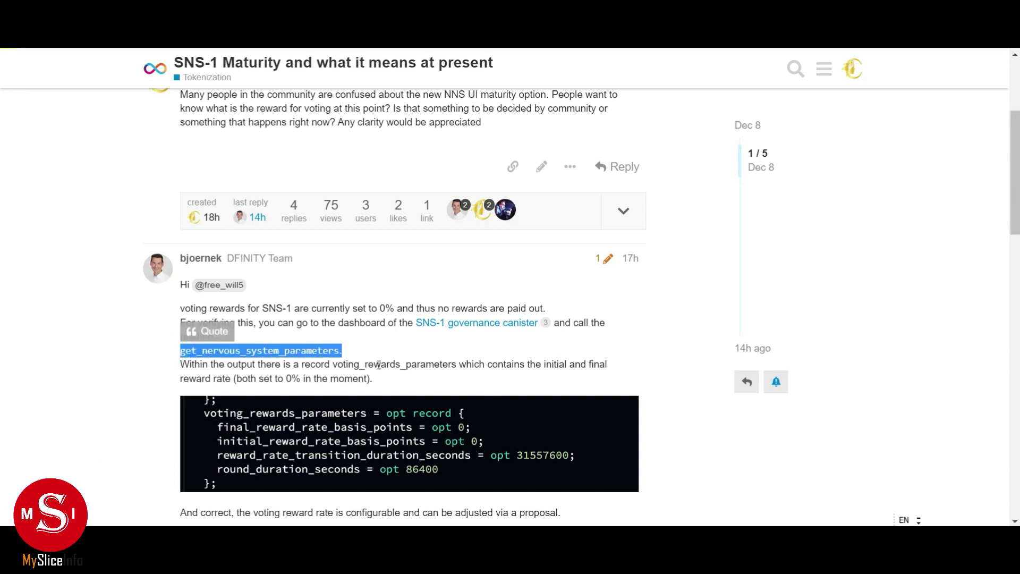
scroll(376, 357, down, 1)
drag(211, 351, 271, 339)
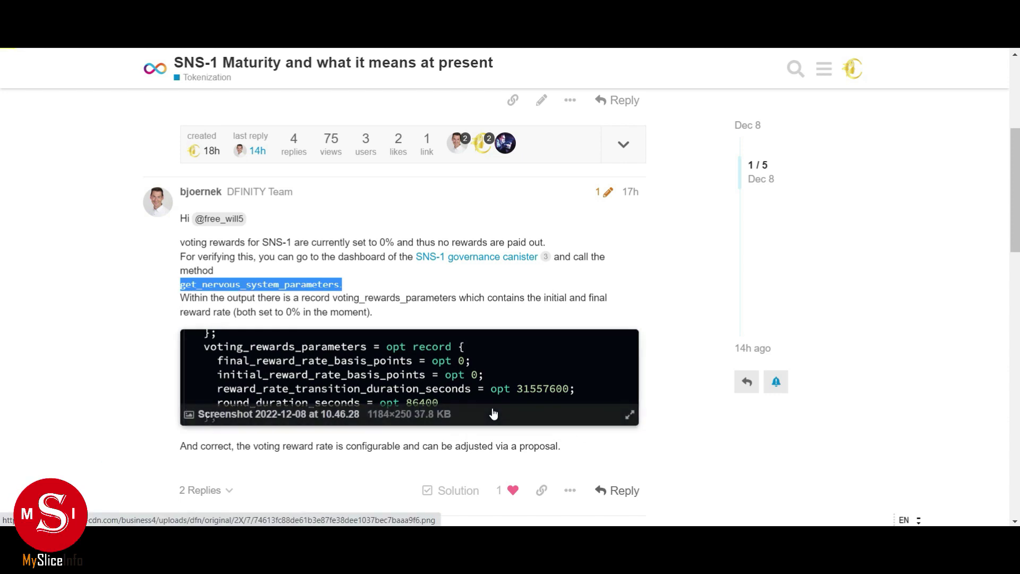
scroll(341, 462, down, 1)
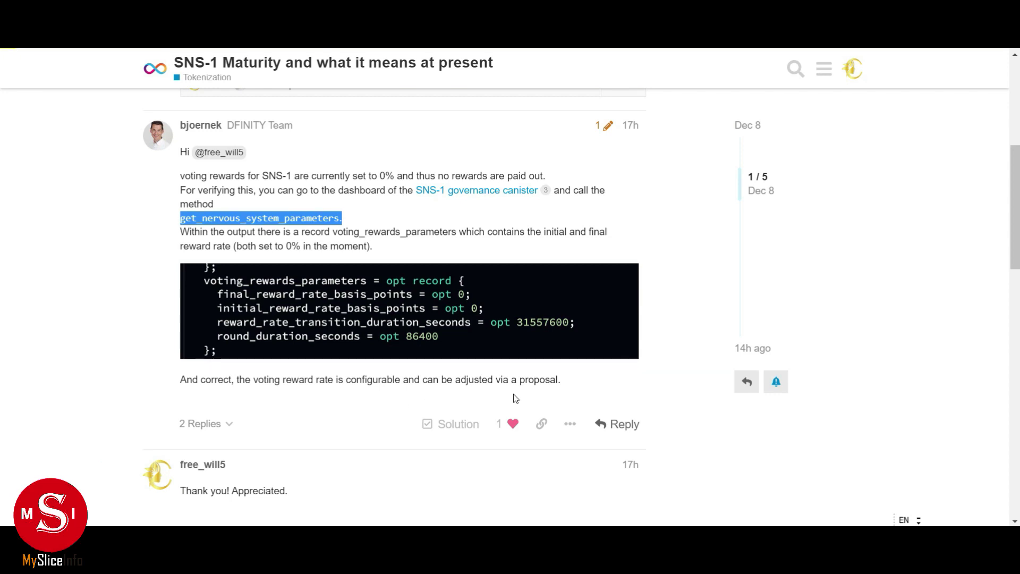
scroll(400, 406, up, 4)
scroll(399, 406, up, 4)
scroll(400, 406, up, 2)
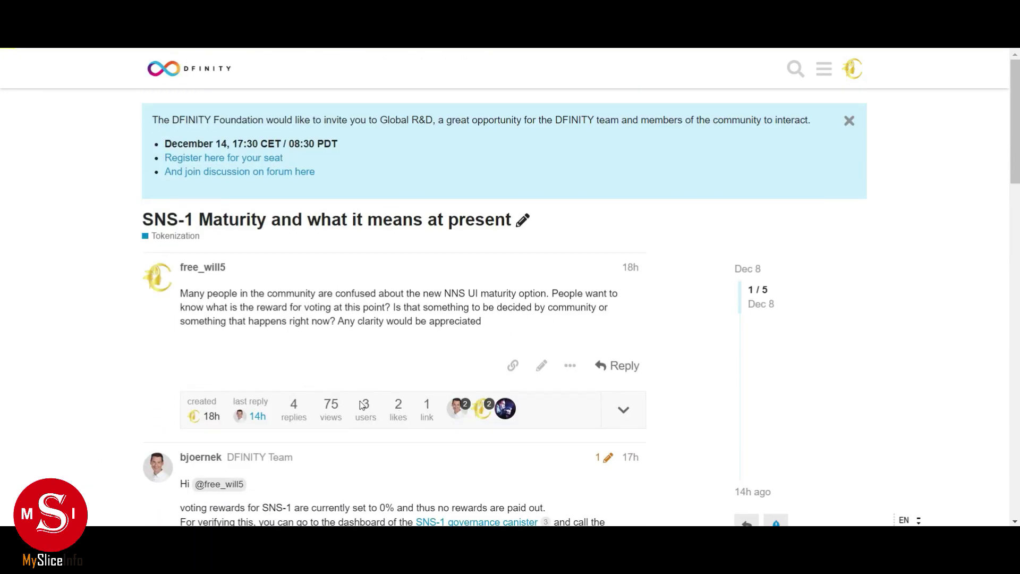
scroll(302, 376, down, 3)
scroll(302, 377, down, 2)
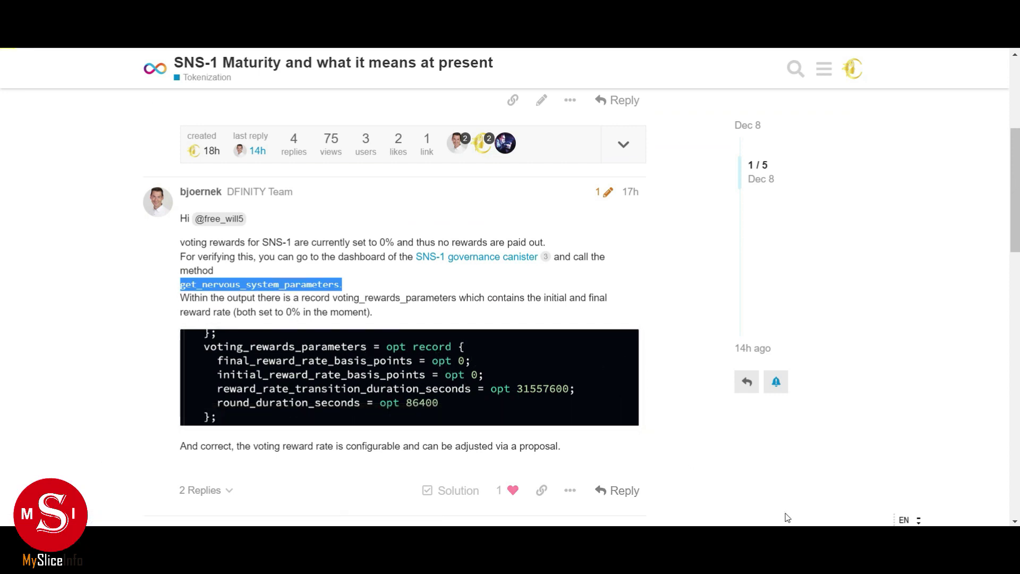
- Open and dismiss the SNS-1 update topics note, then return to OpenChat's SNS-1 Proposals group
click(873, 481)
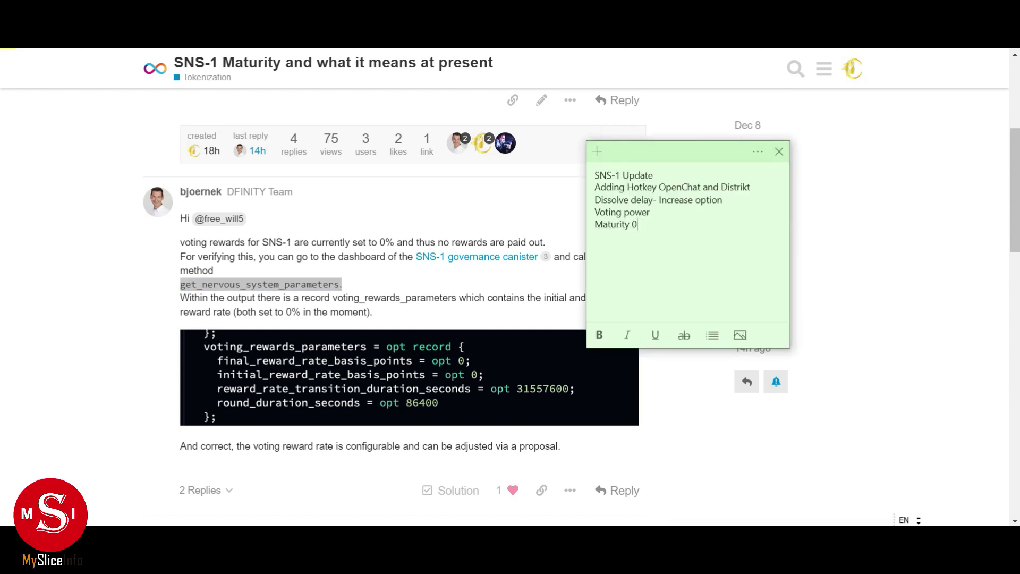
key(alt+Tab)
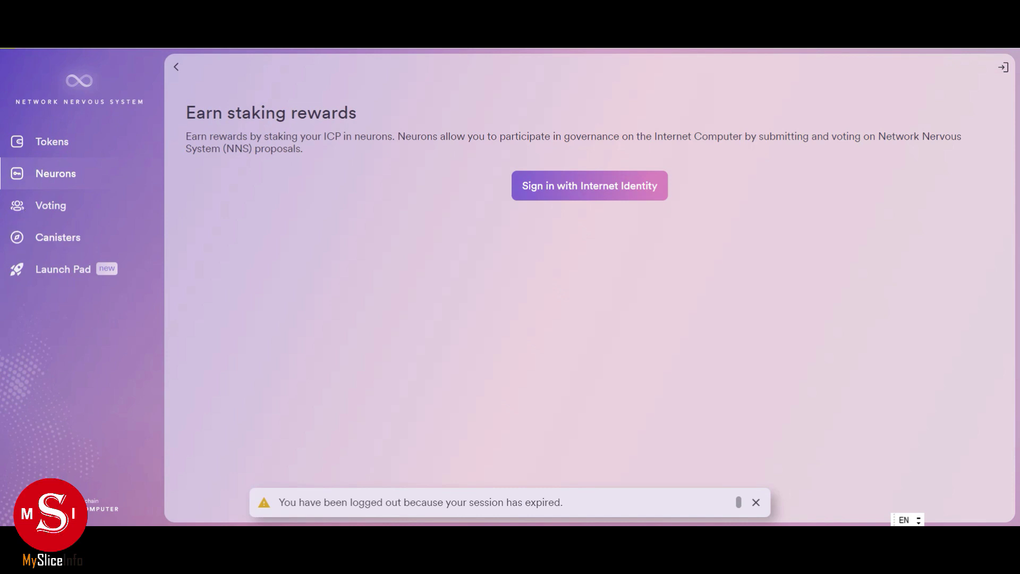
key(alt+Tab)
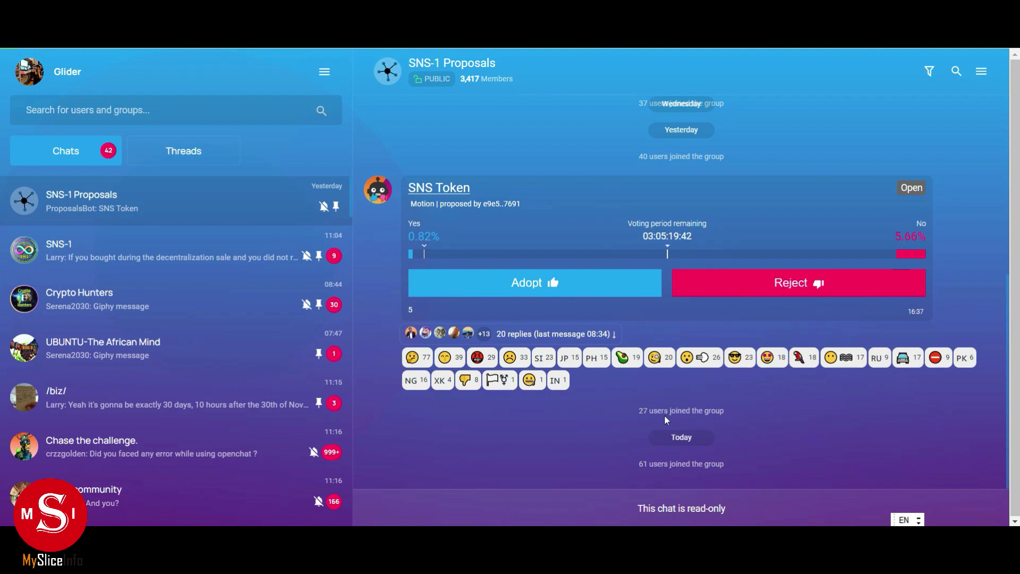
scroll(664, 415, up, 3)
scroll(665, 415, down, 3)
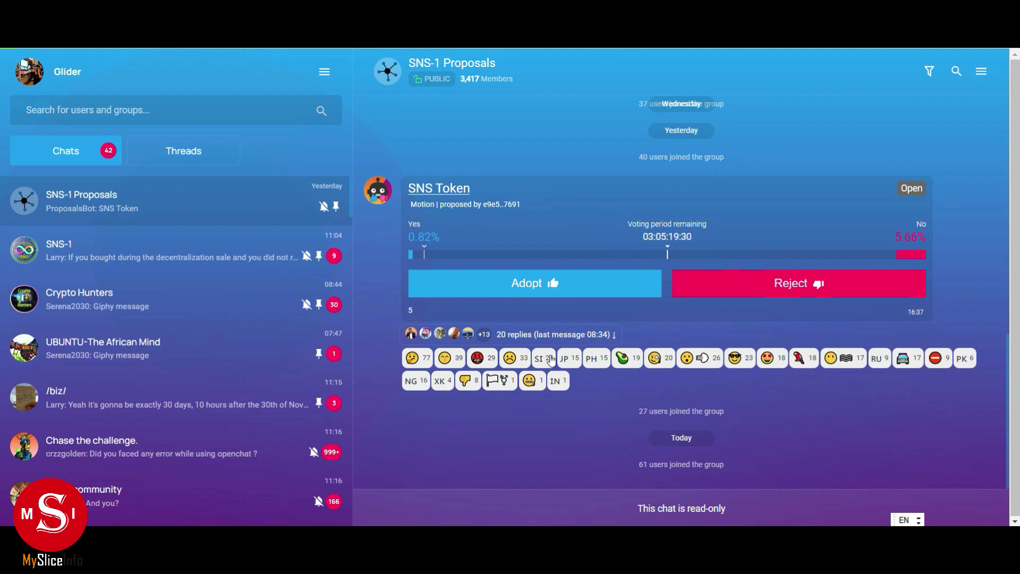
mouse_move(558, 239)
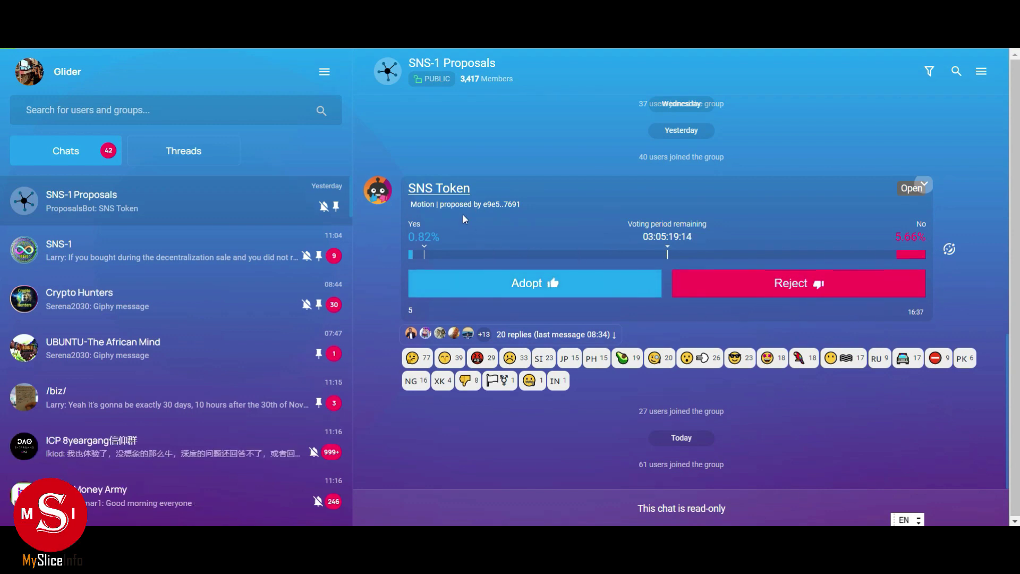
- Vote Reject on the SNS Token motion in the SNS-1 Proposals group
drag(532, 207, 407, 186)
click(488, 191)
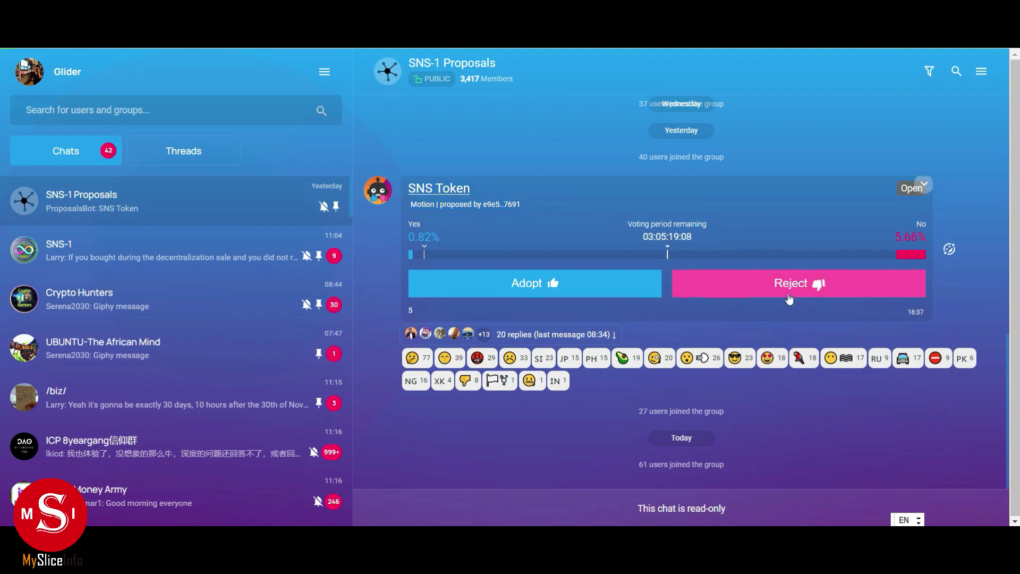
click(798, 296)
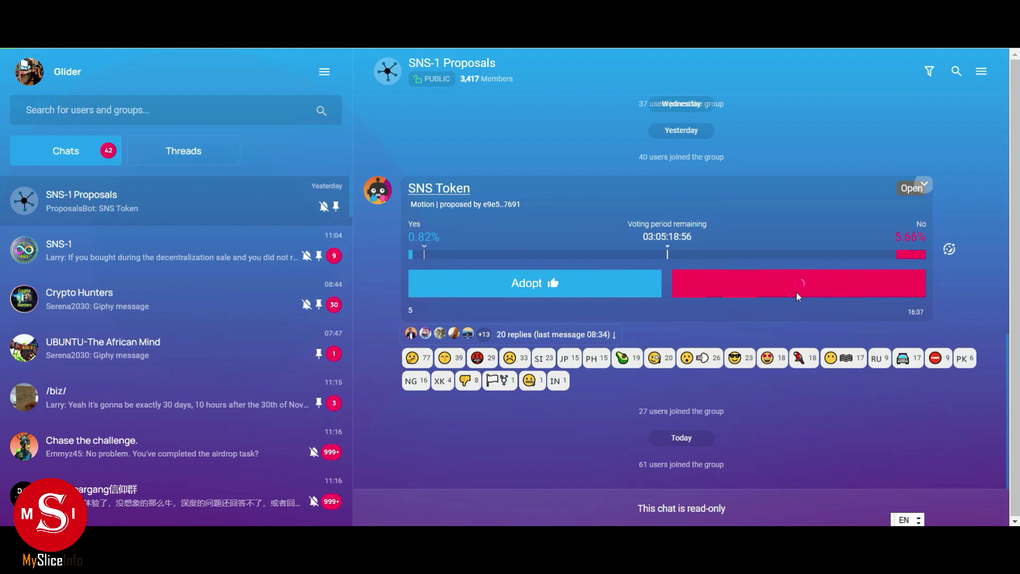
scroll(723, 390, up, 3)
scroll(723, 389, up, 2)
scroll(733, 387, down, 5)
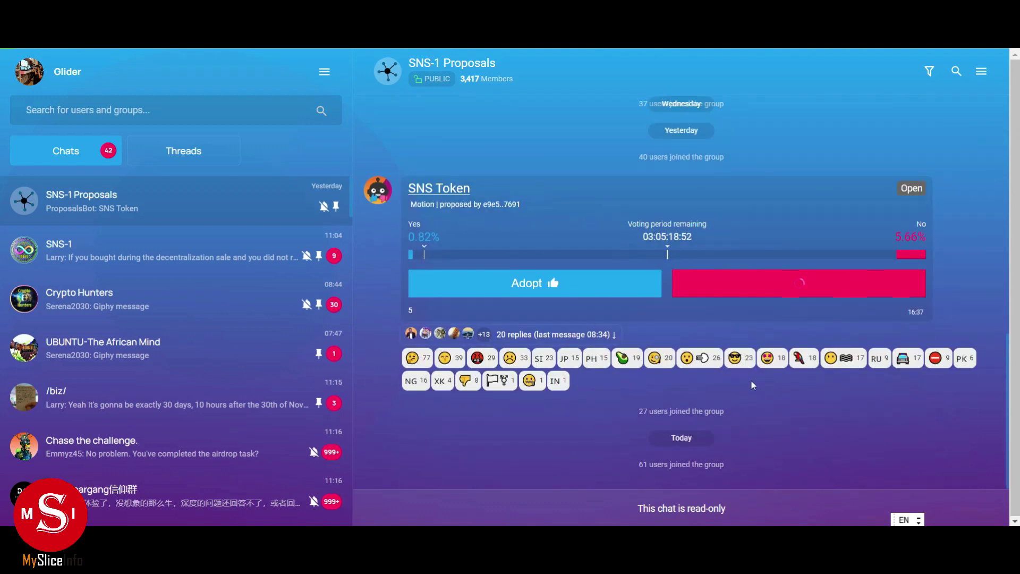